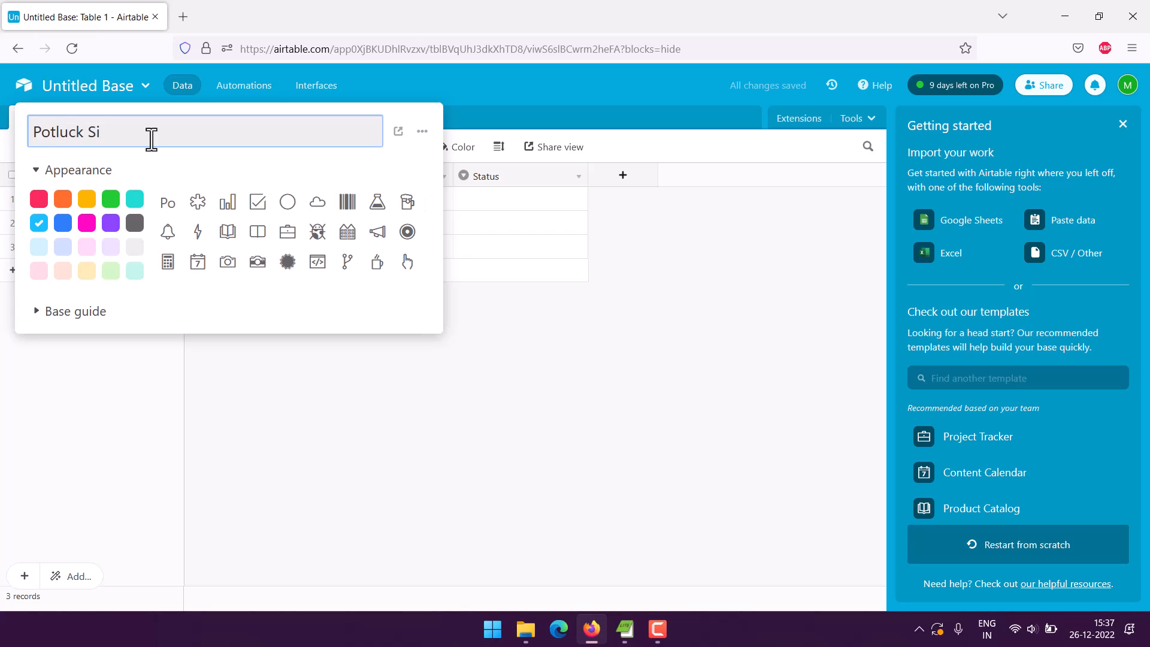
- Rename the untitled base as "Potluck Sign Up Tracking"
text(gn Up Sheet)
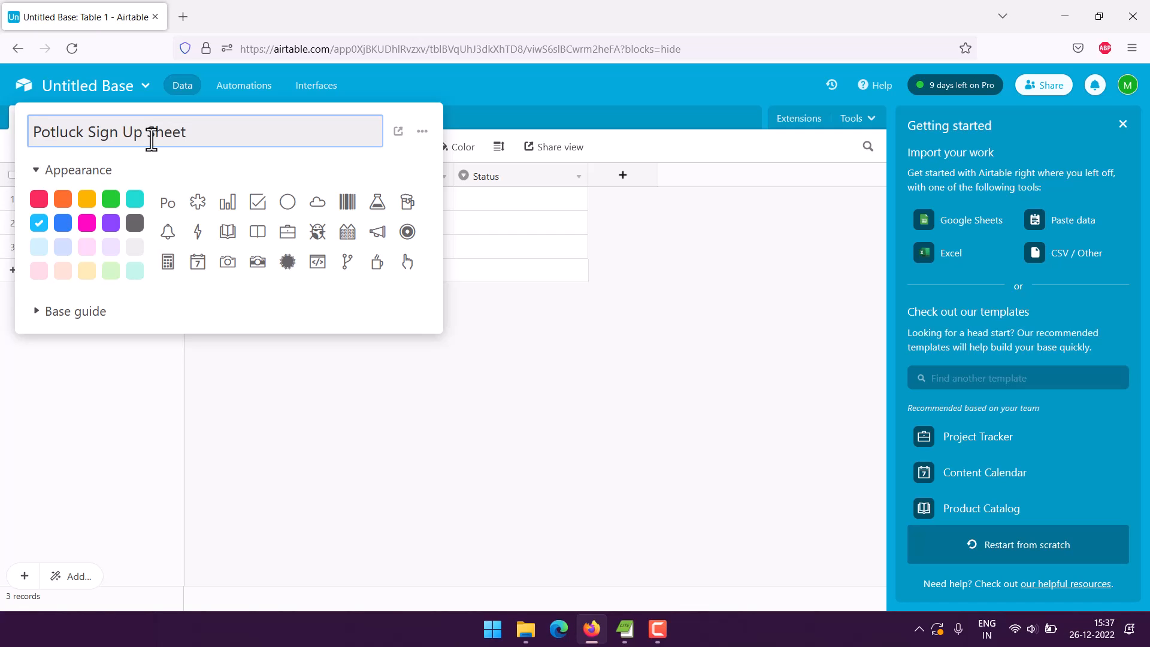
double_click(152, 140)
text(Tracking)
click(388, 88)
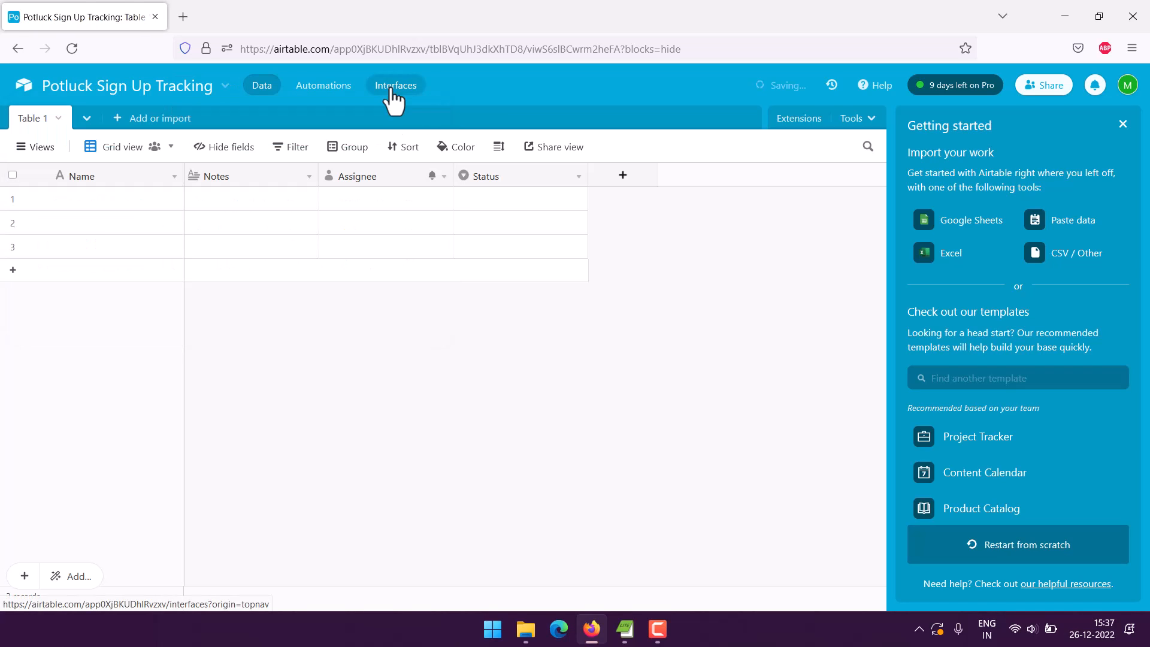
- Rename the table "Table 1" as "Potluck Tracking" and save the new name
click(57, 121)
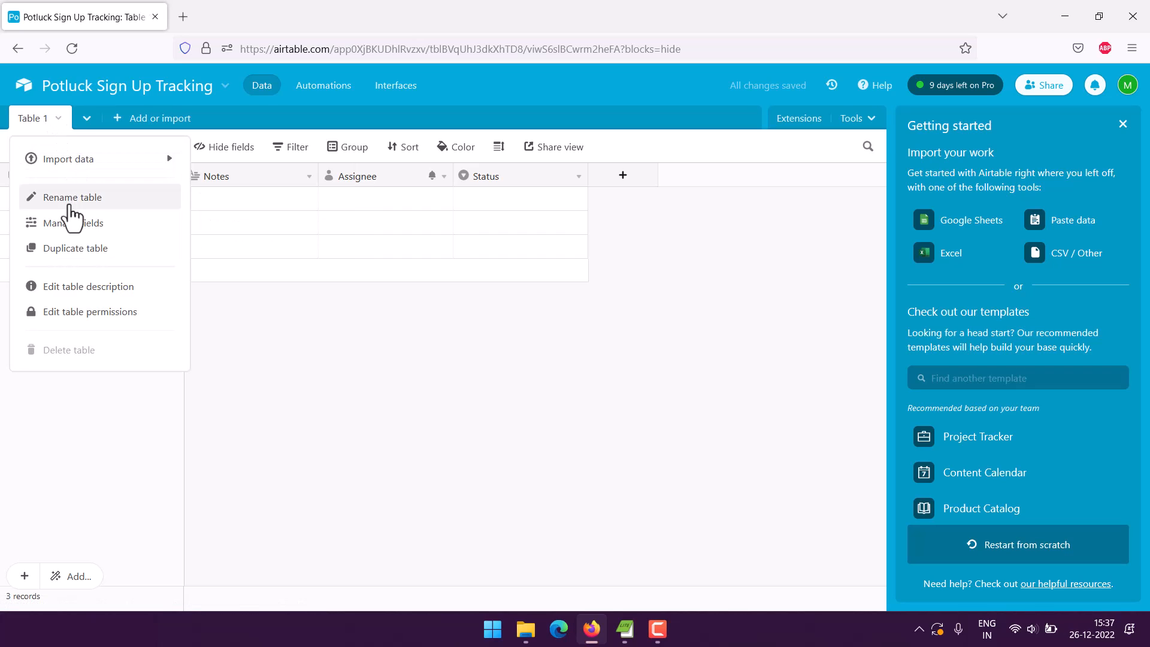
click(84, 199)
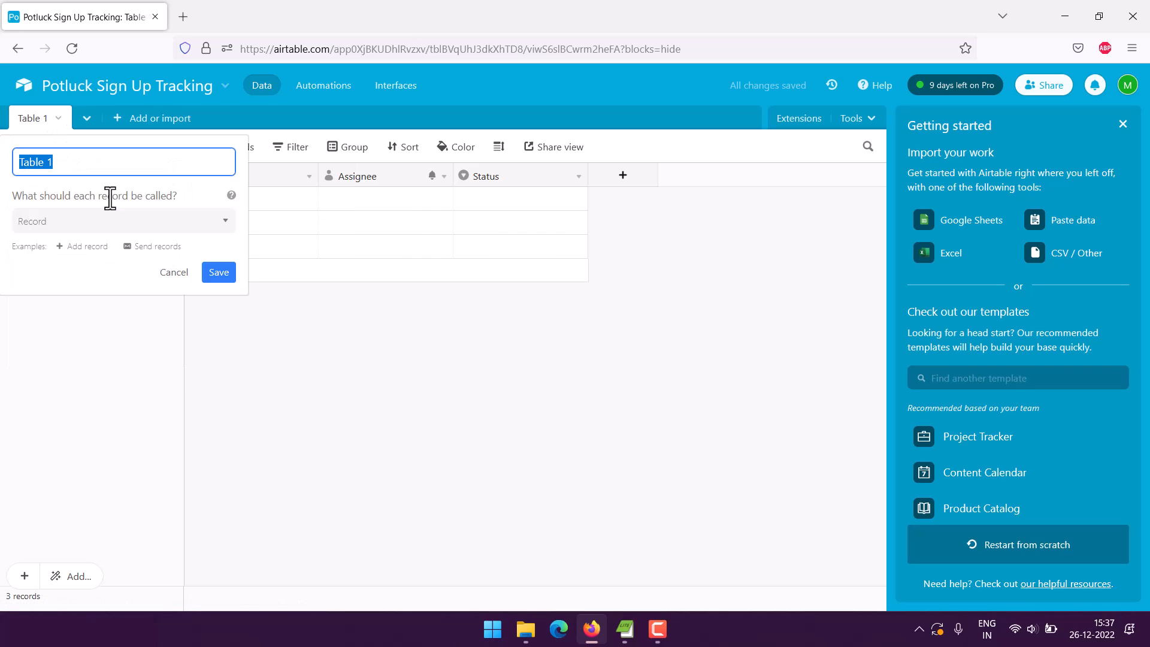
text(Potlu)
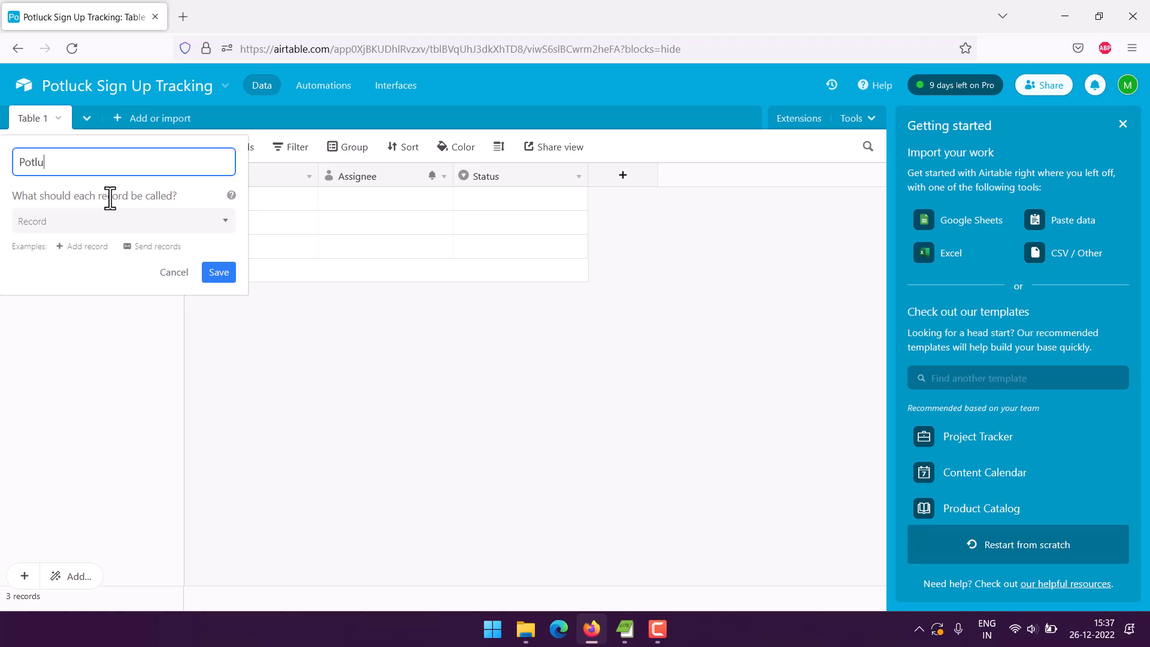
text(ck Tracking)
click(217, 273)
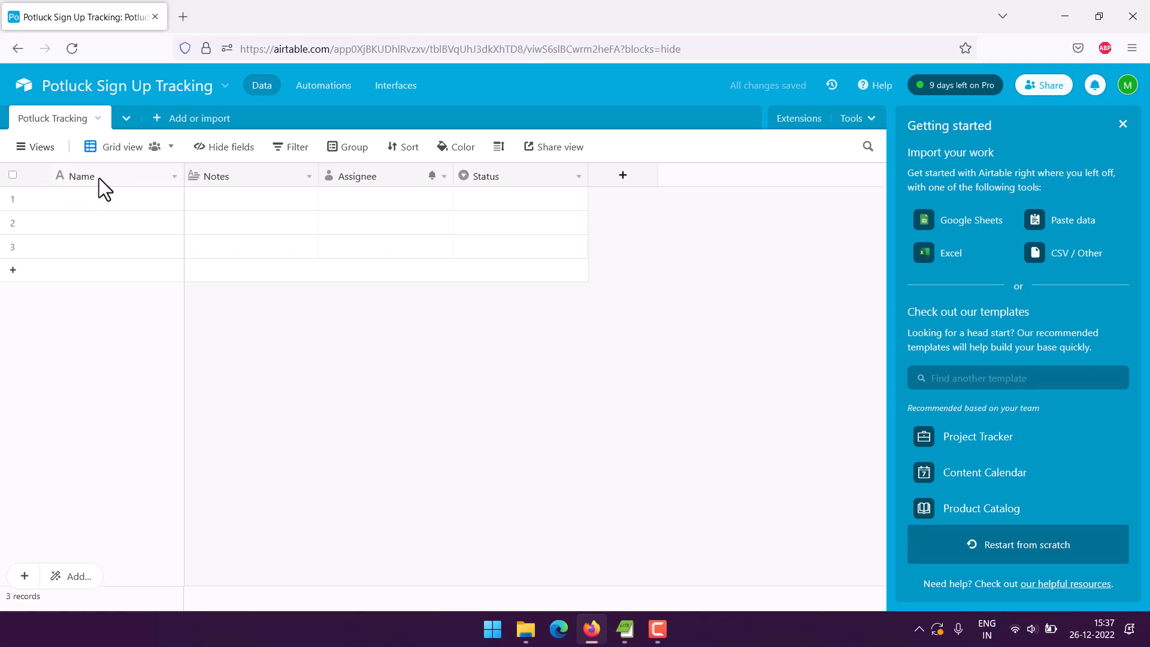
- Change the field type of the primary Name field to Autonumber and save it
click(125, 180)
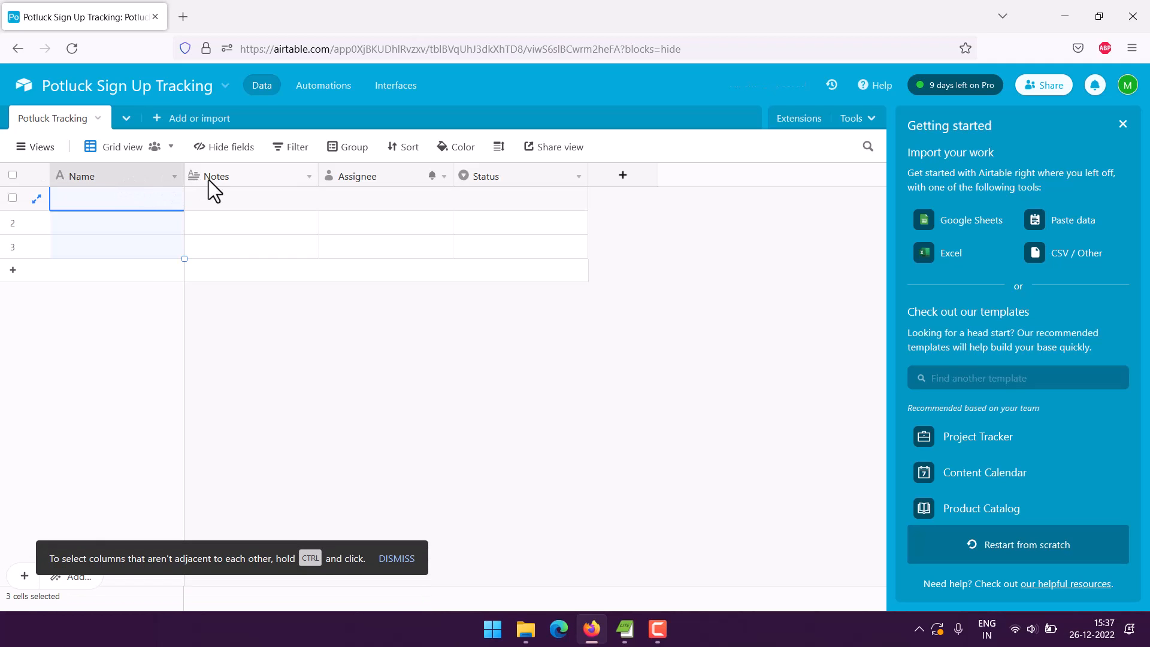
click(139, 265)
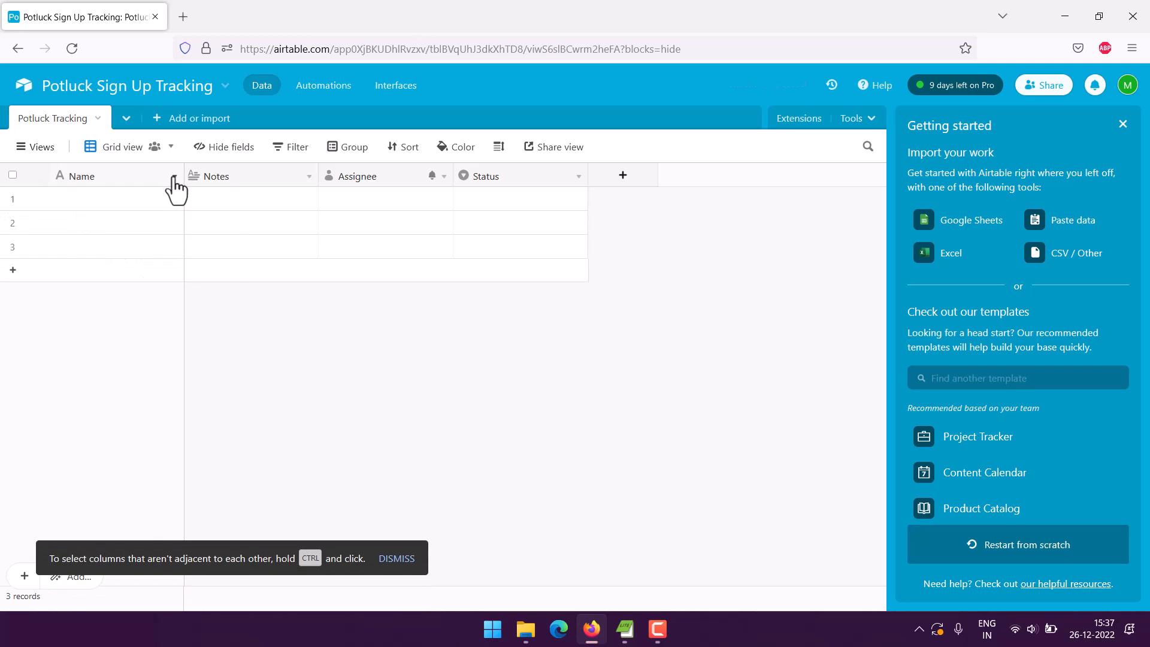
click(174, 177)
click(103, 209)
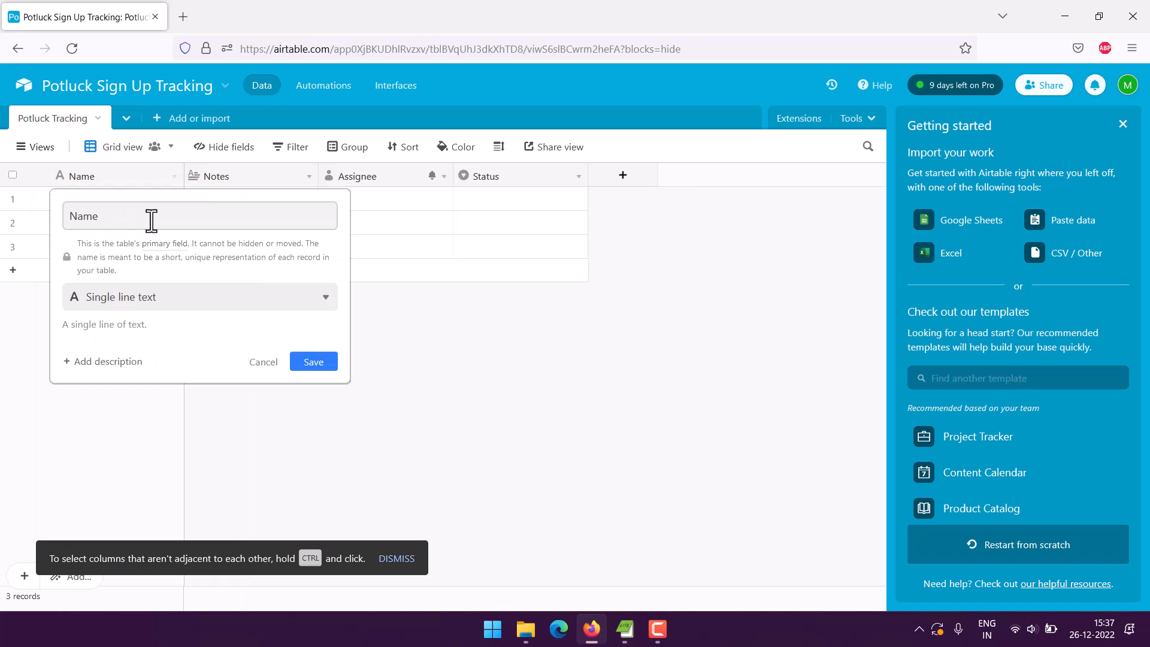
click(316, 300)
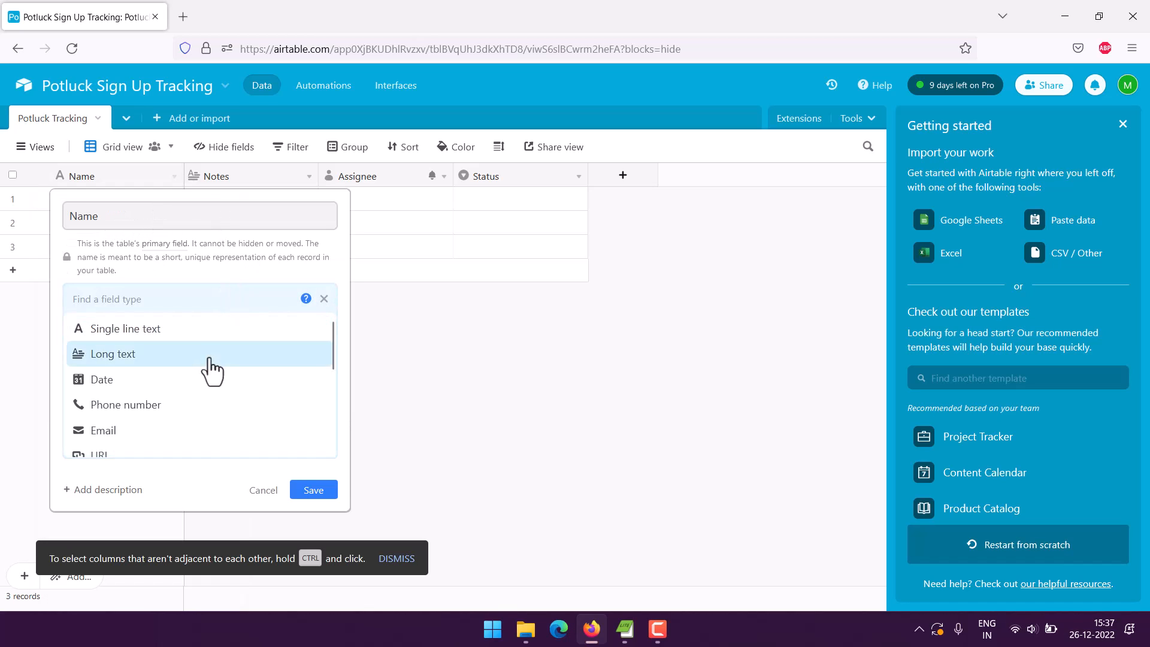
scroll(210, 359, down, 5)
click(136, 430)
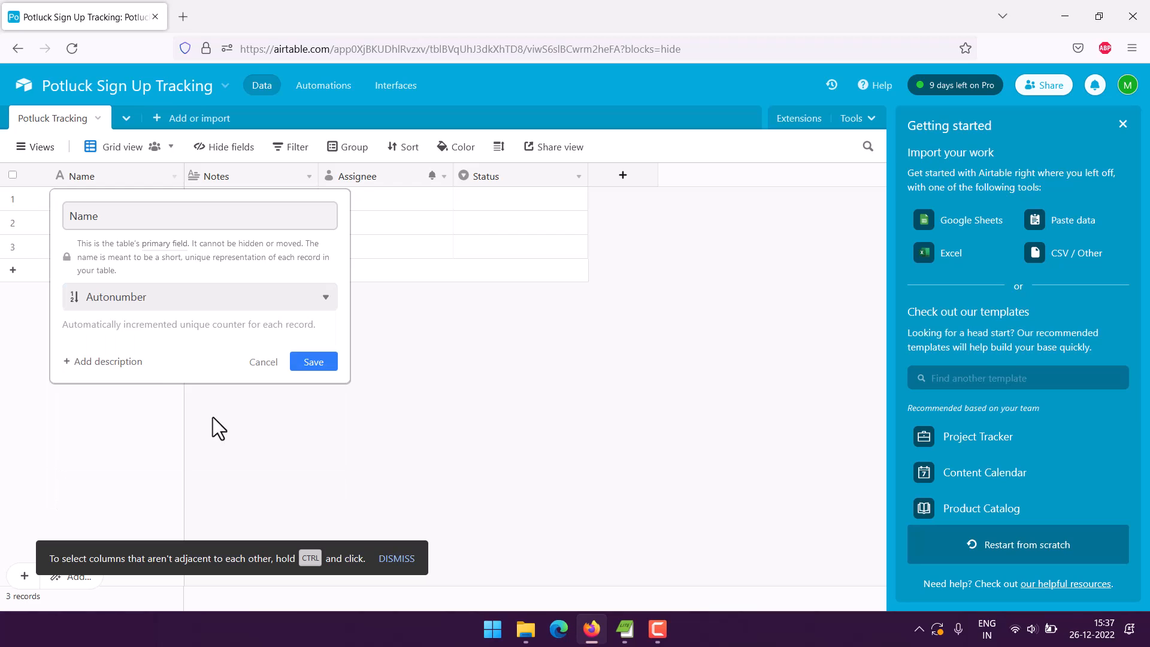
drag(138, 328, 319, 325)
click(205, 327)
click(265, 327)
click(320, 326)
click(318, 325)
click(306, 363)
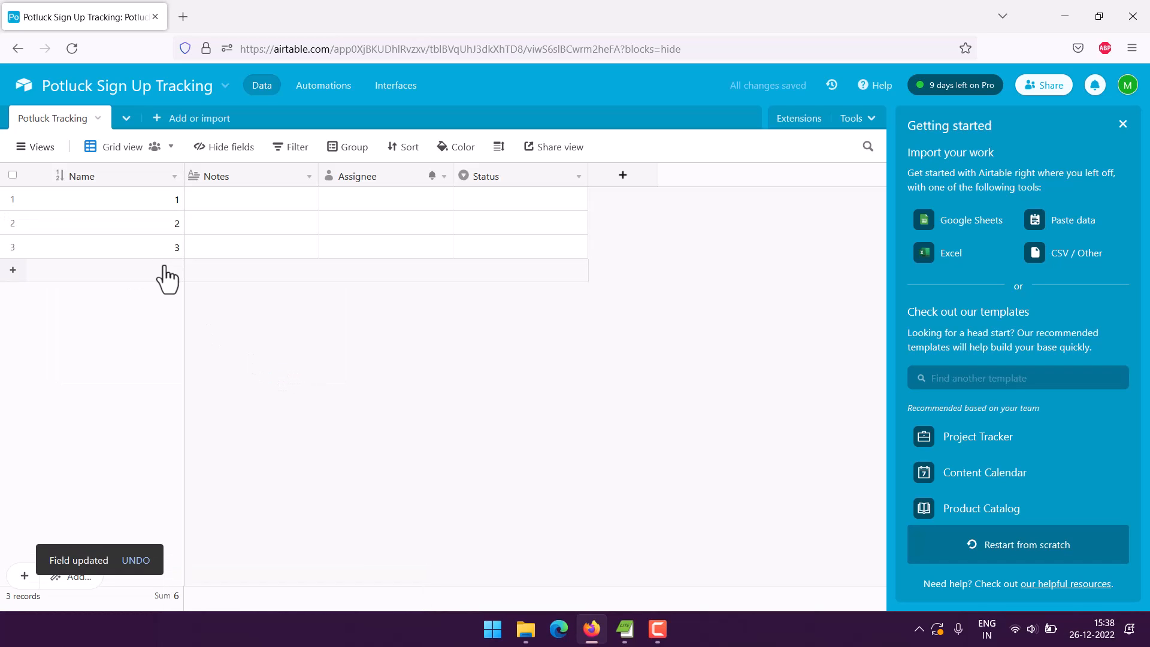
- Rename the primary autonumber field as "No." and save the change
click(118, 174)
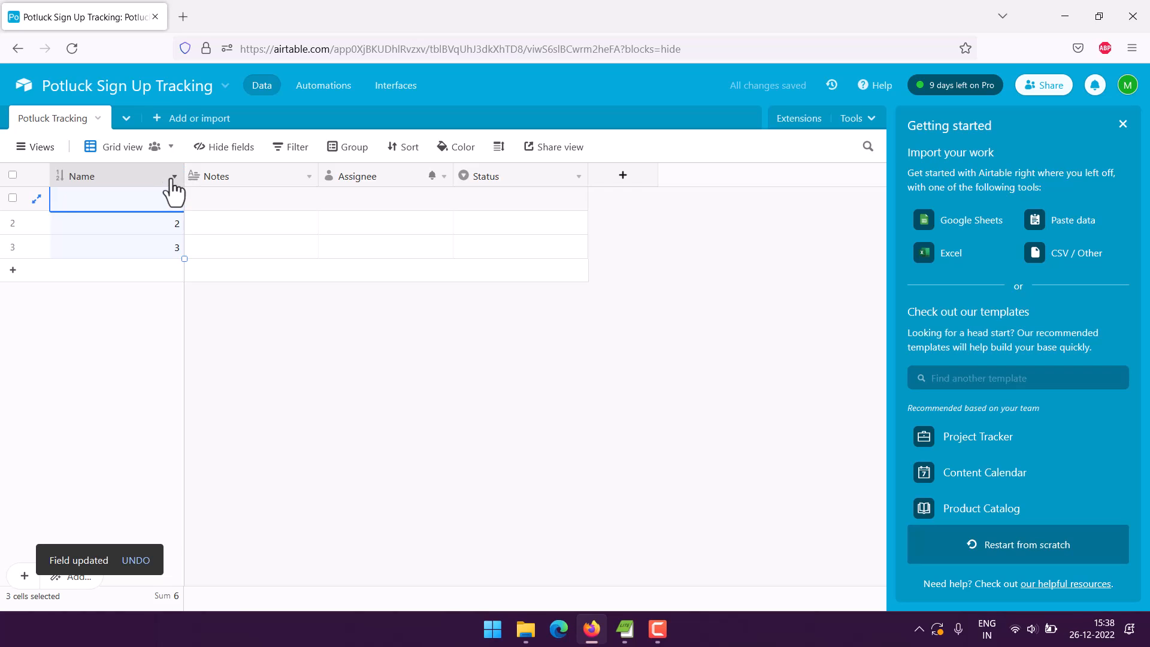
click(173, 178)
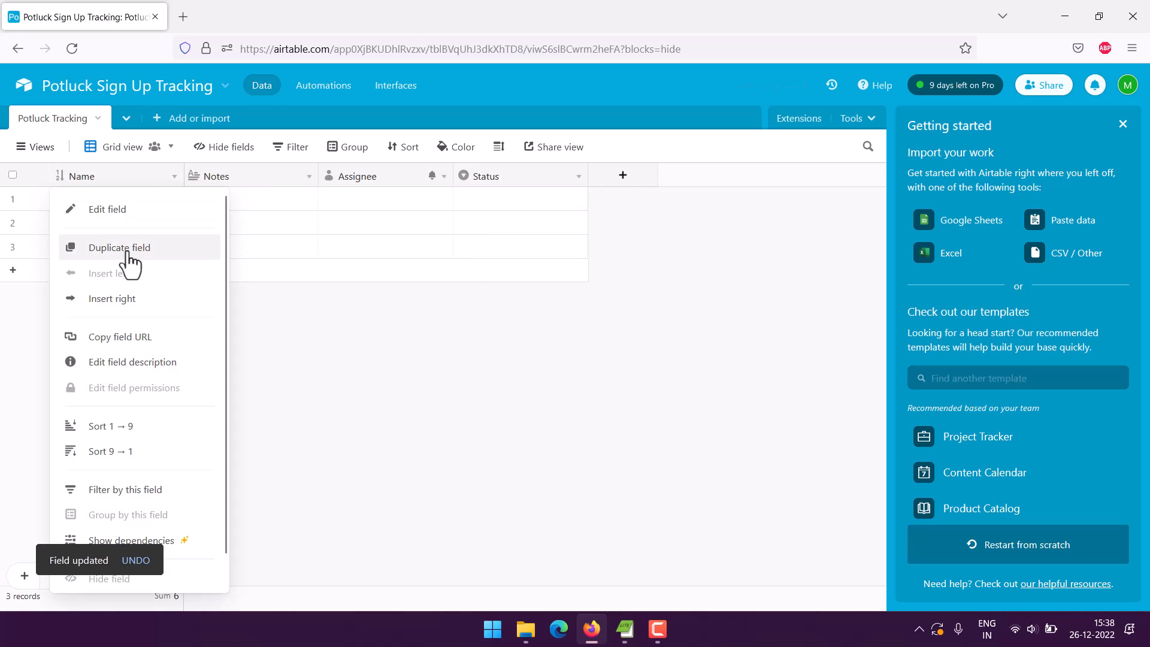
click(154, 211)
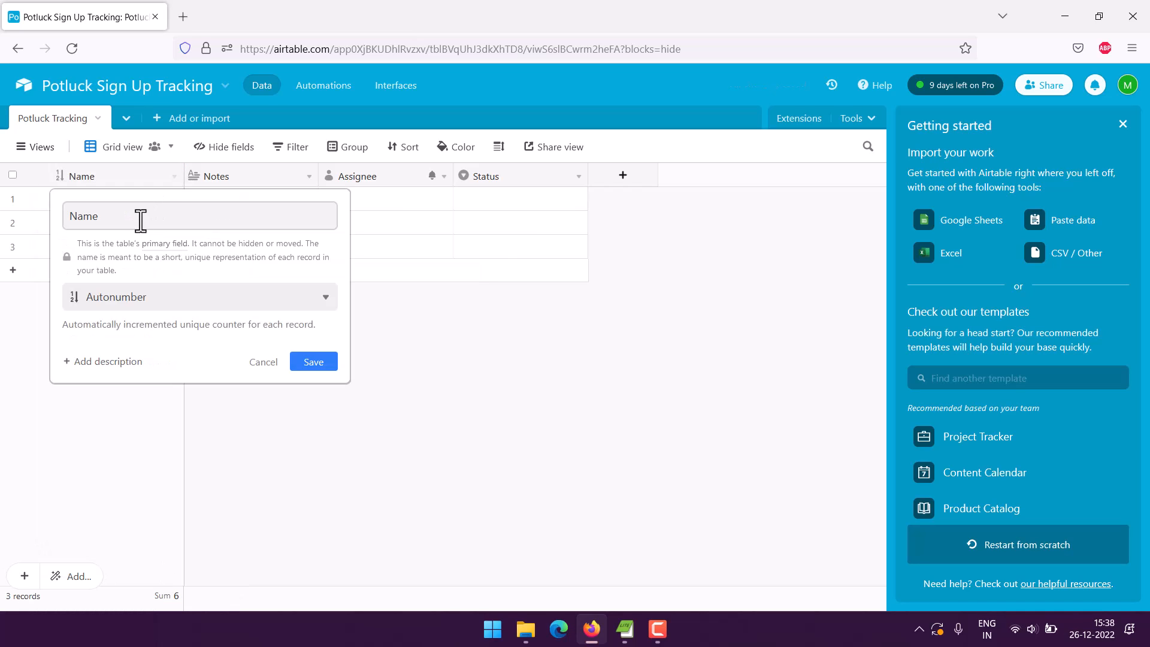
drag(140, 221, 60, 215)
text(No.)
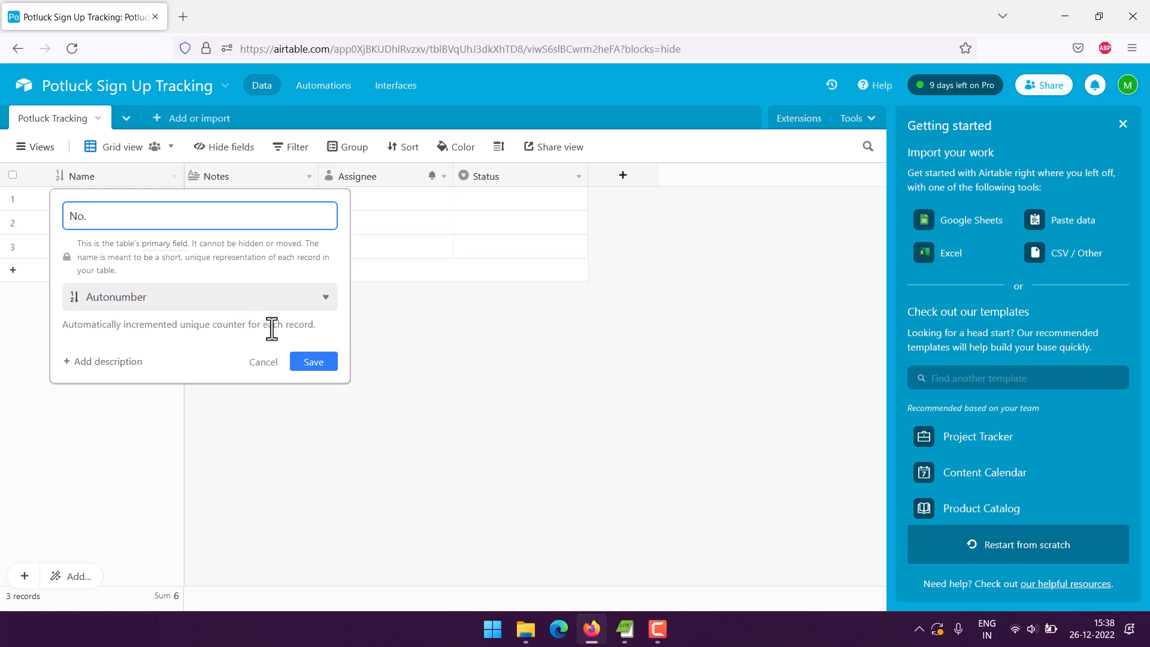
click(314, 361)
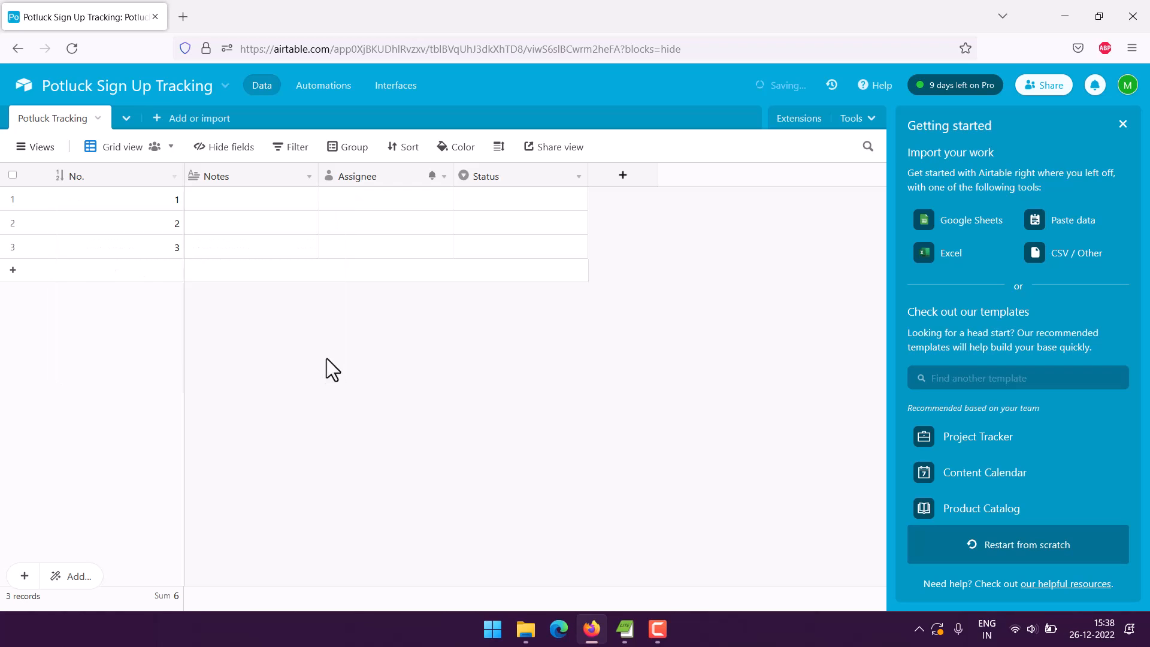
- Delete the default Notes, Assignee and Status fields from the Potluck Tracking table
click(308, 176)
scroll(263, 551, down, 1)
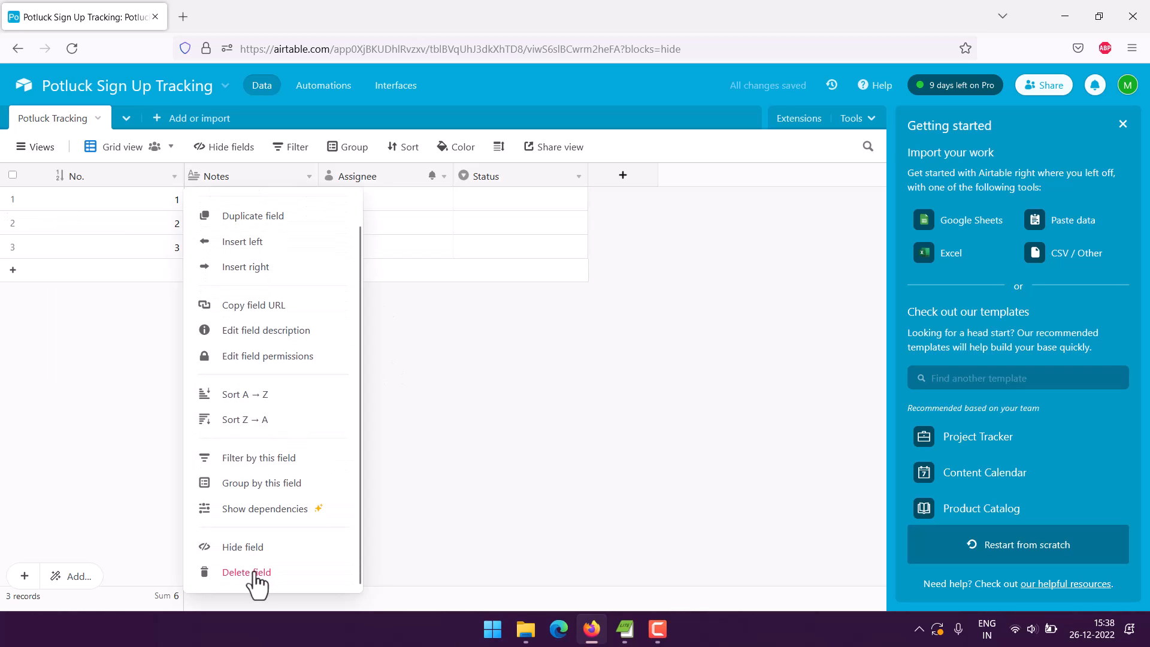
click(258, 572)
click(310, 178)
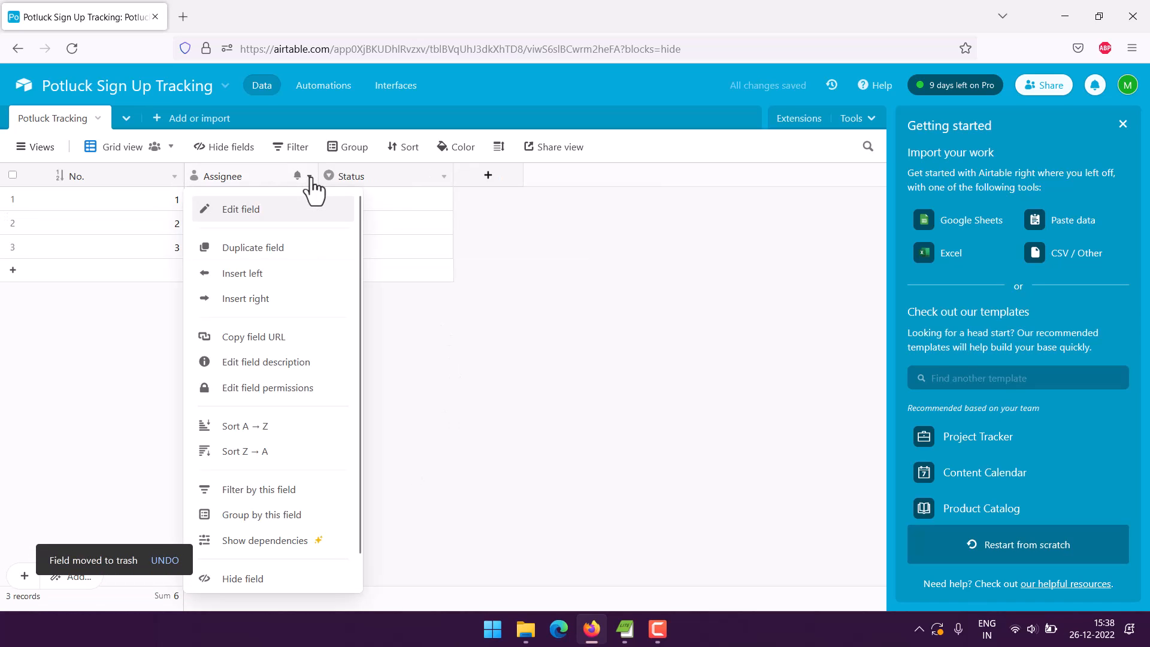
scroll(252, 528, down, 1)
click(243, 572)
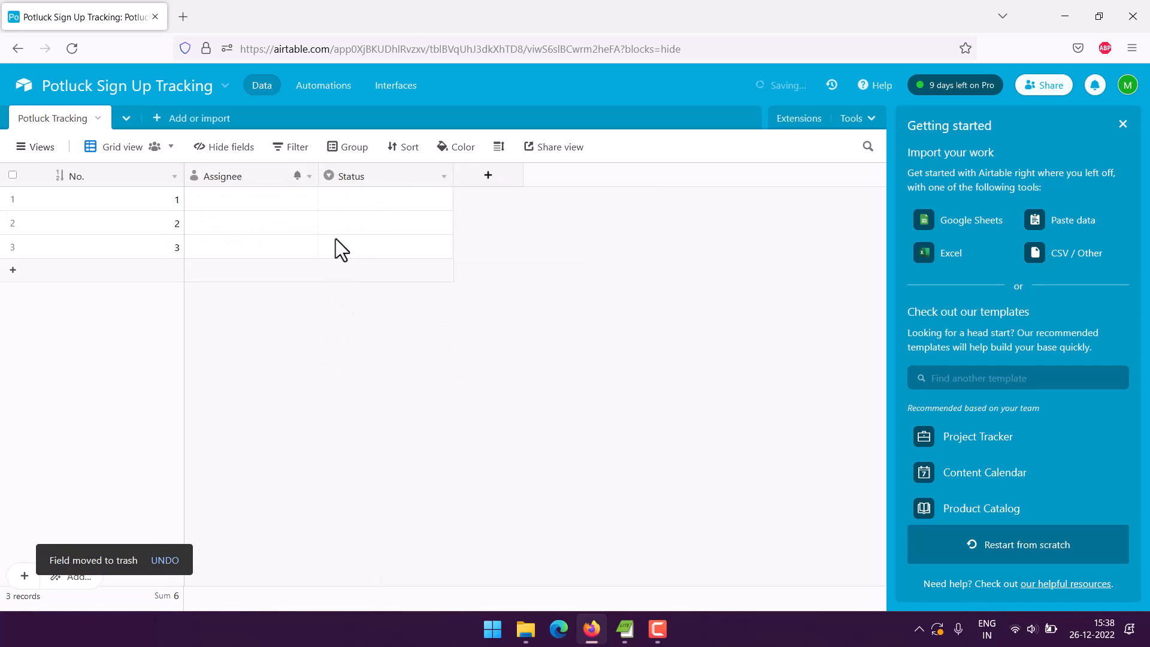
click(309, 176)
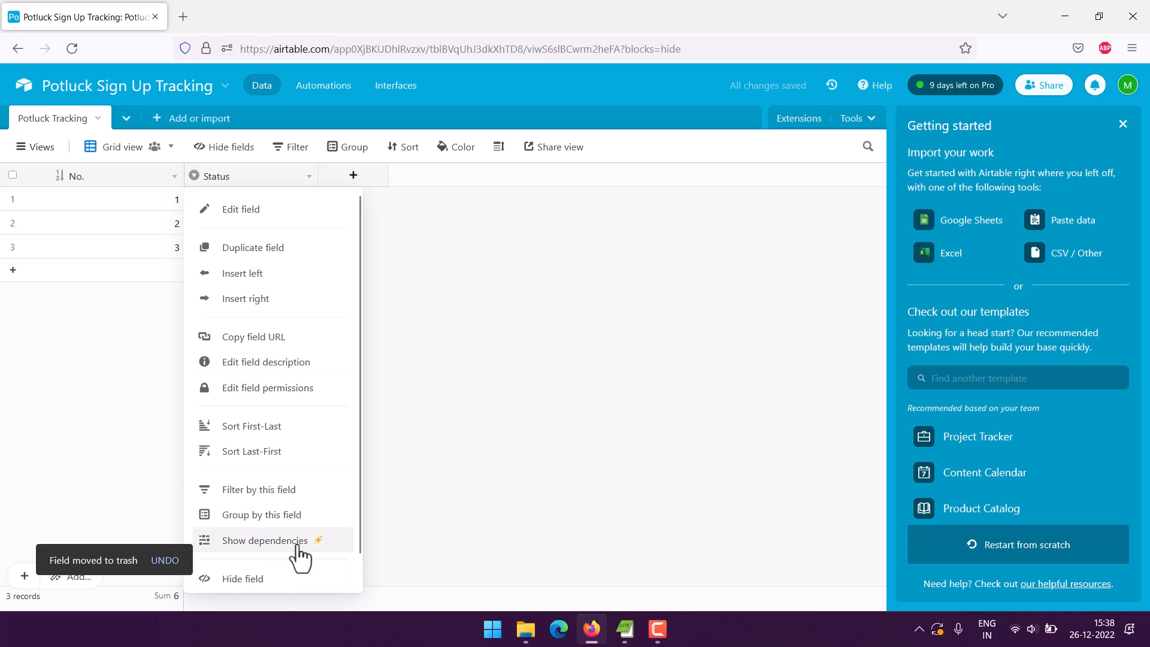
scroll(287, 558, down, 1)
click(267, 580)
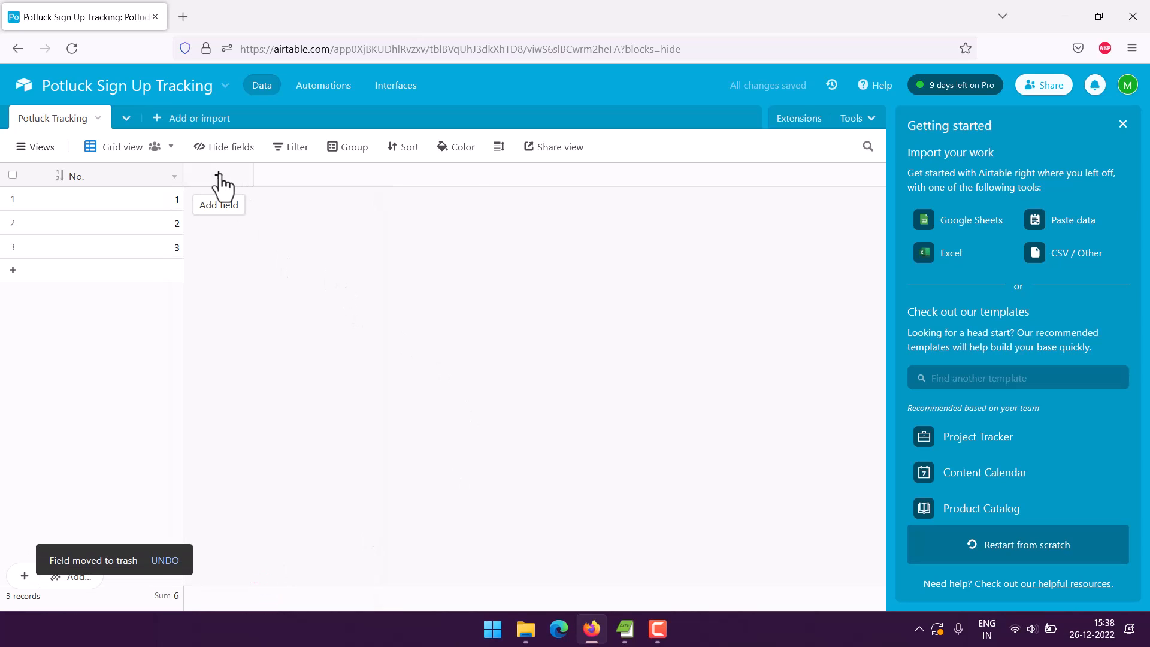
- Add a single line text field named "Name" after the No. field
click(220, 180)
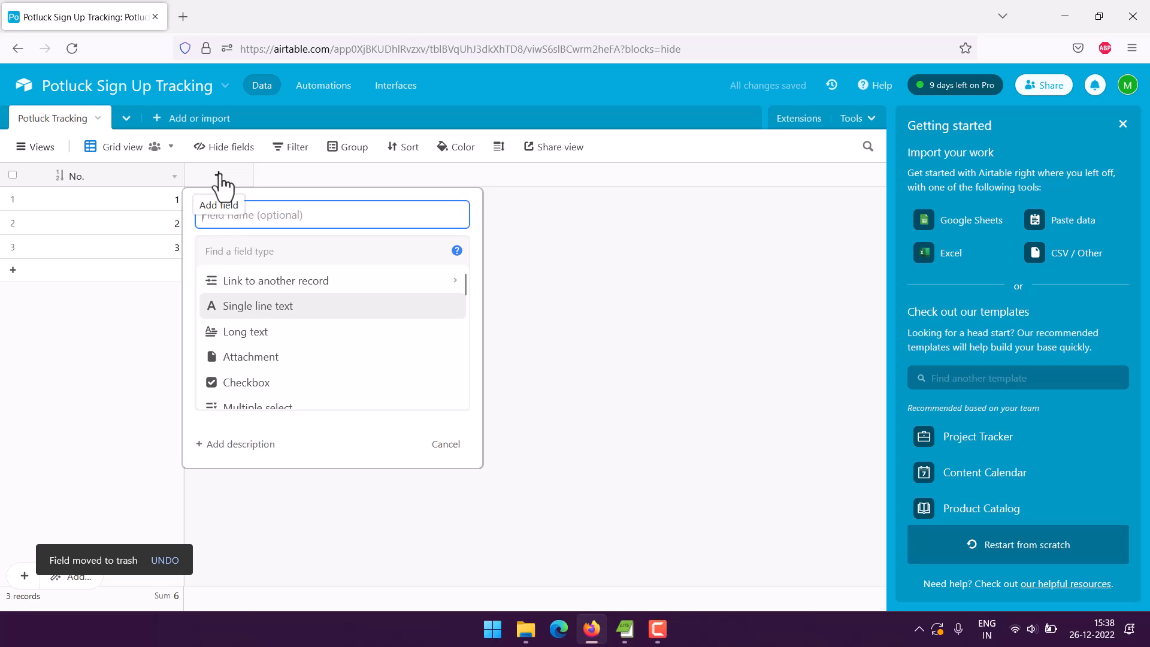
click(251, 306)
click(280, 213)
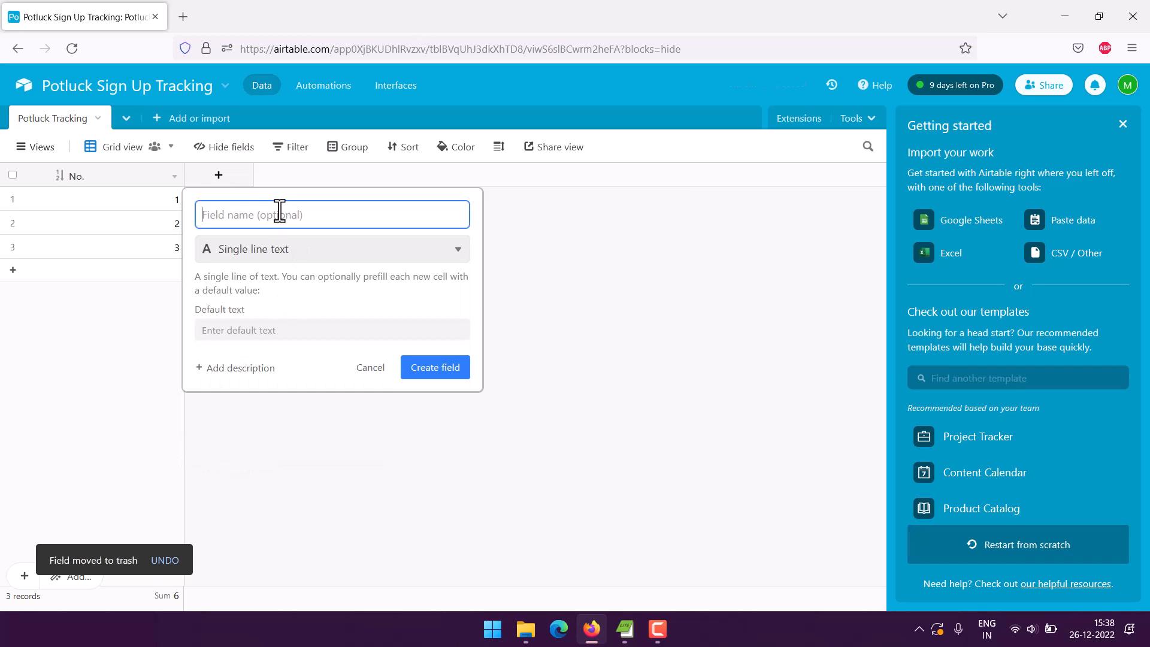
text(Name)
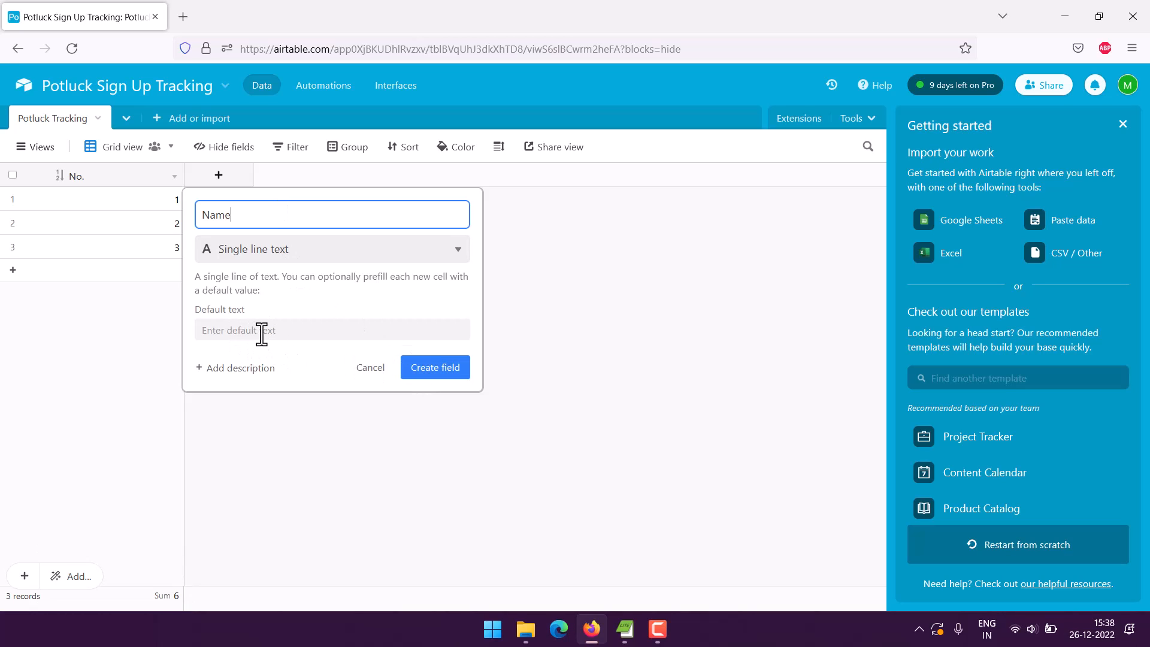
click(433, 370)
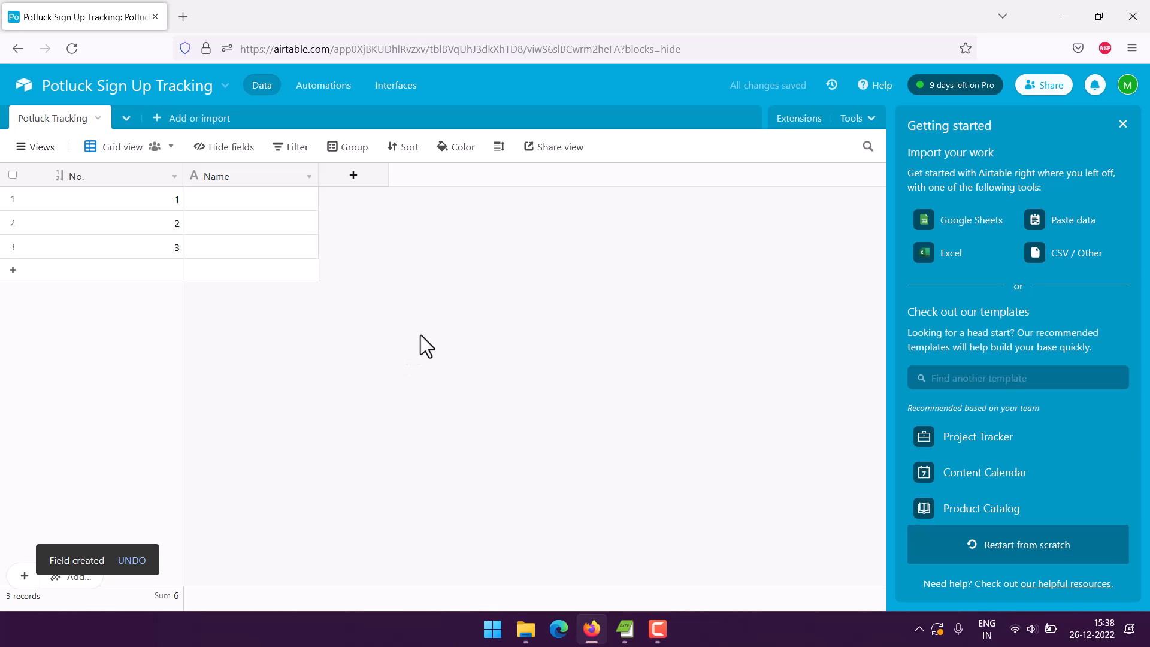
- Add a single line text field named "Food (Type)" after the Name field
click(351, 177)
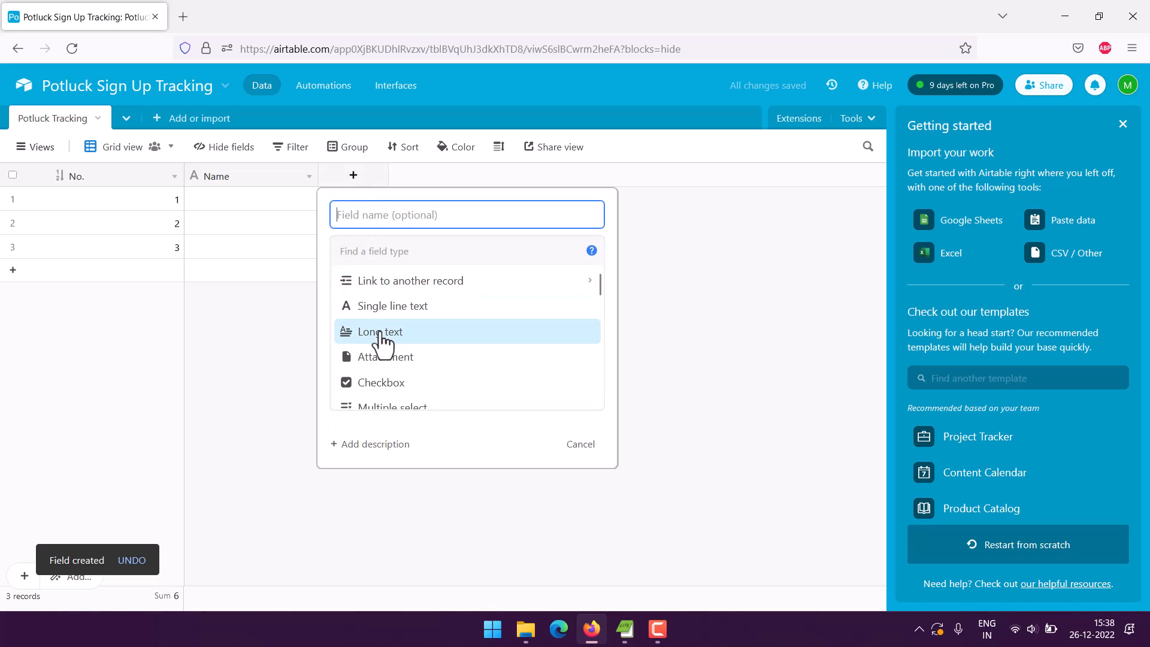
click(401, 313)
click(393, 215)
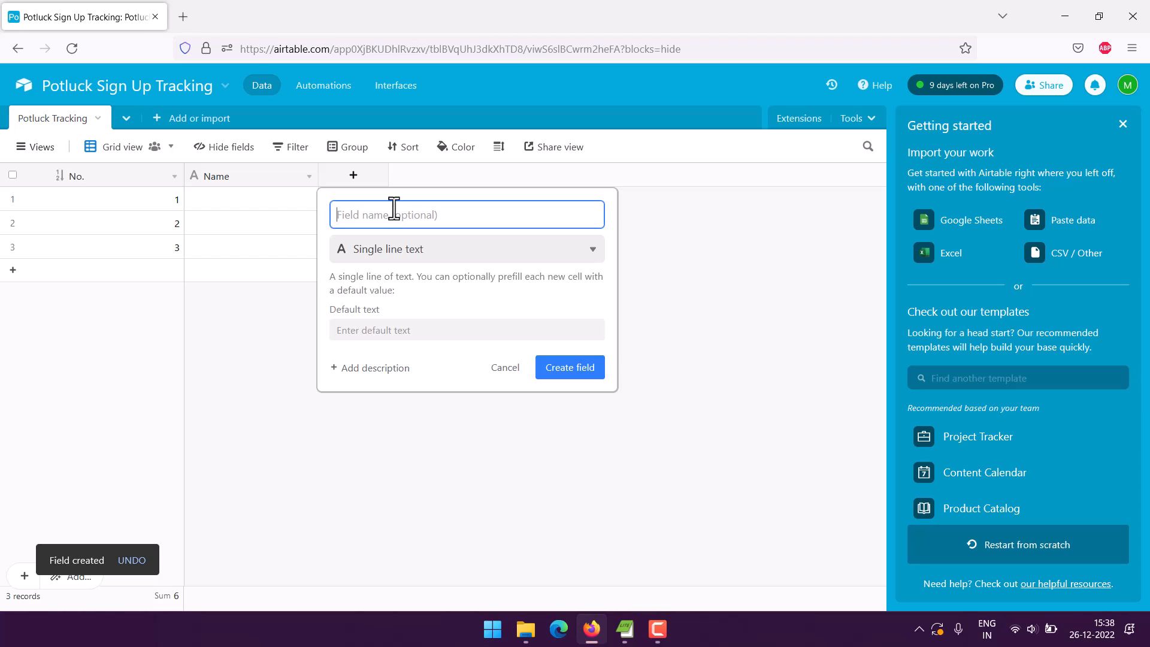
text(Food)
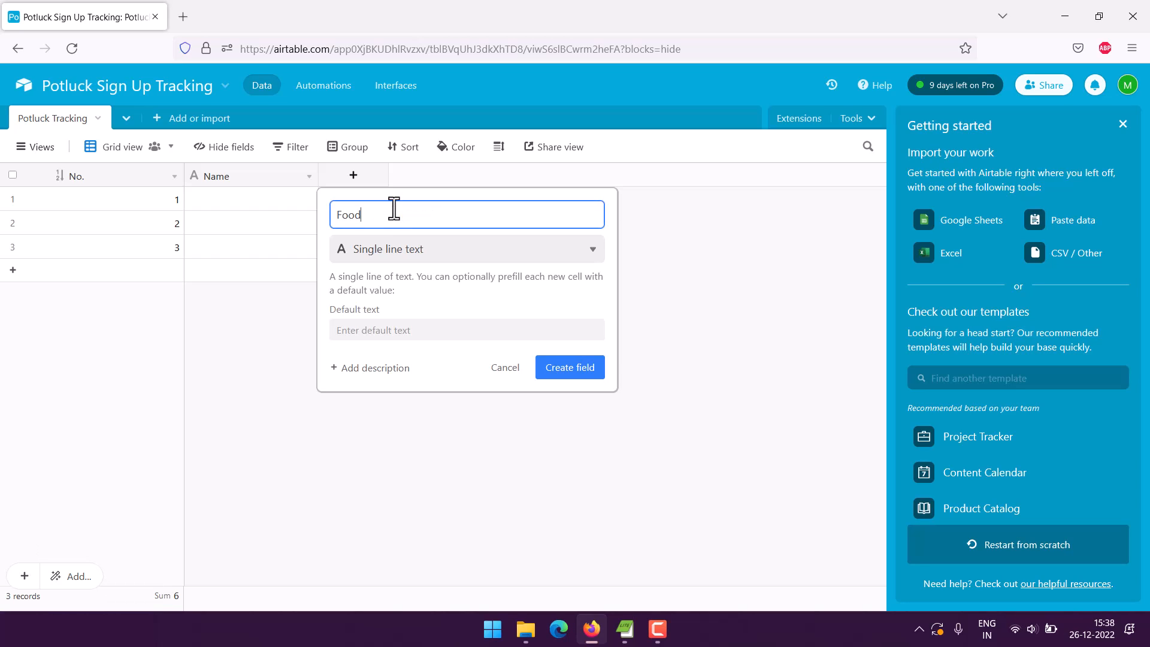
text( (Type)
click(575, 372)
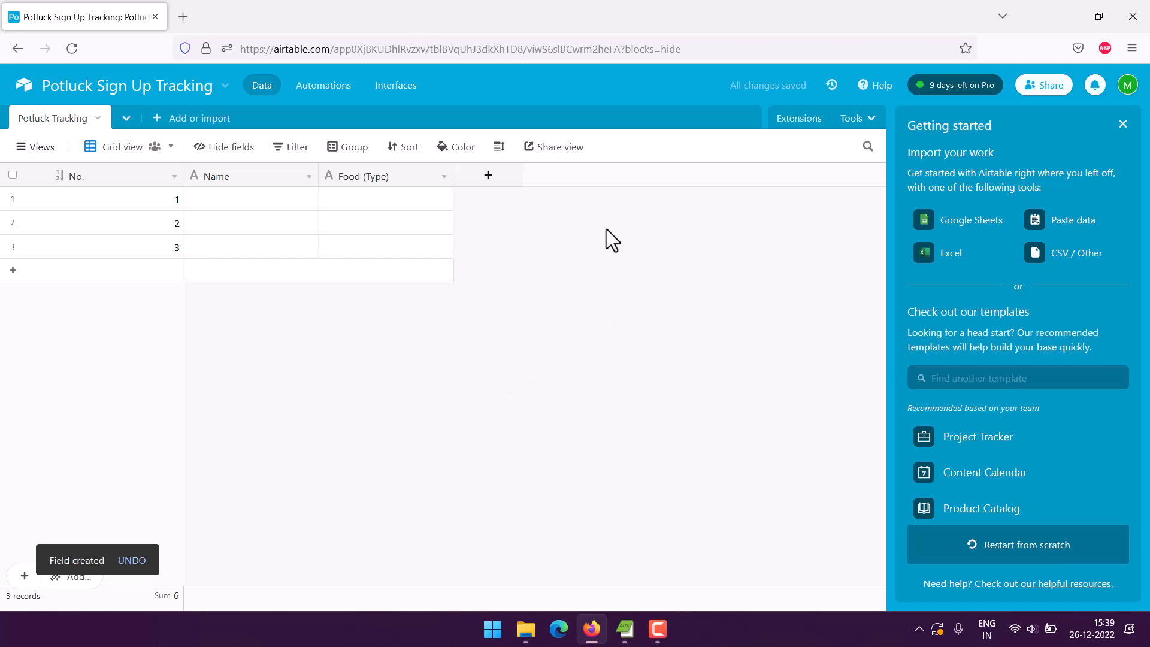
- Add a single line text field named "Description" after the Food (Type) field
click(488, 179)
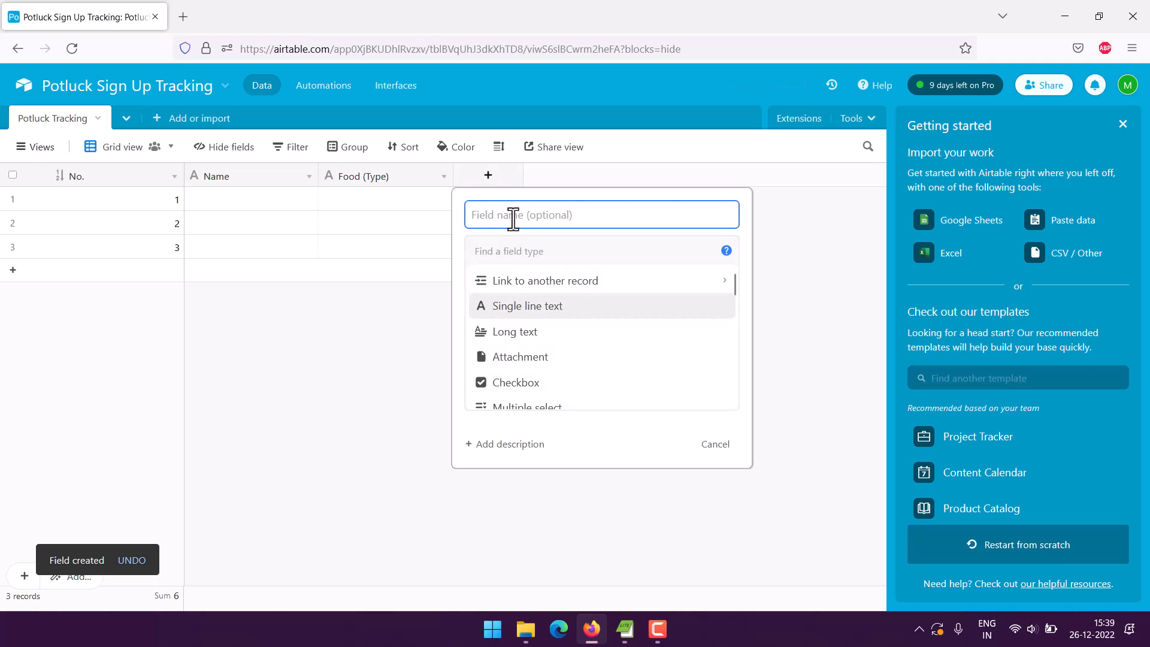
text(Descriptio)
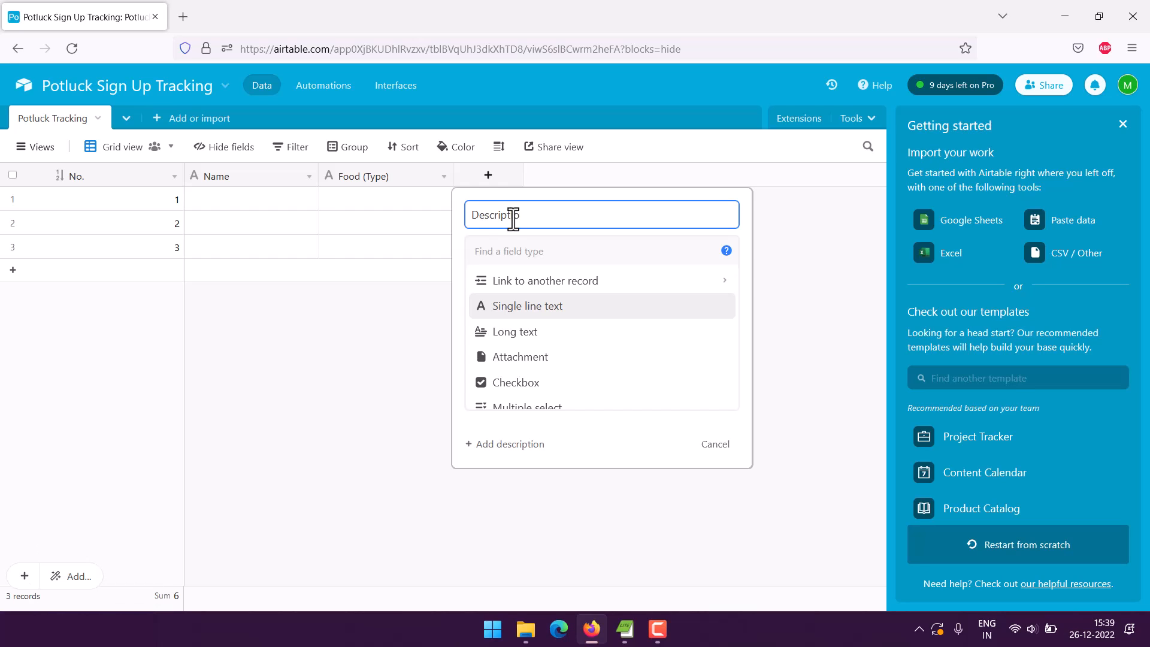
text(n)
click(542, 309)
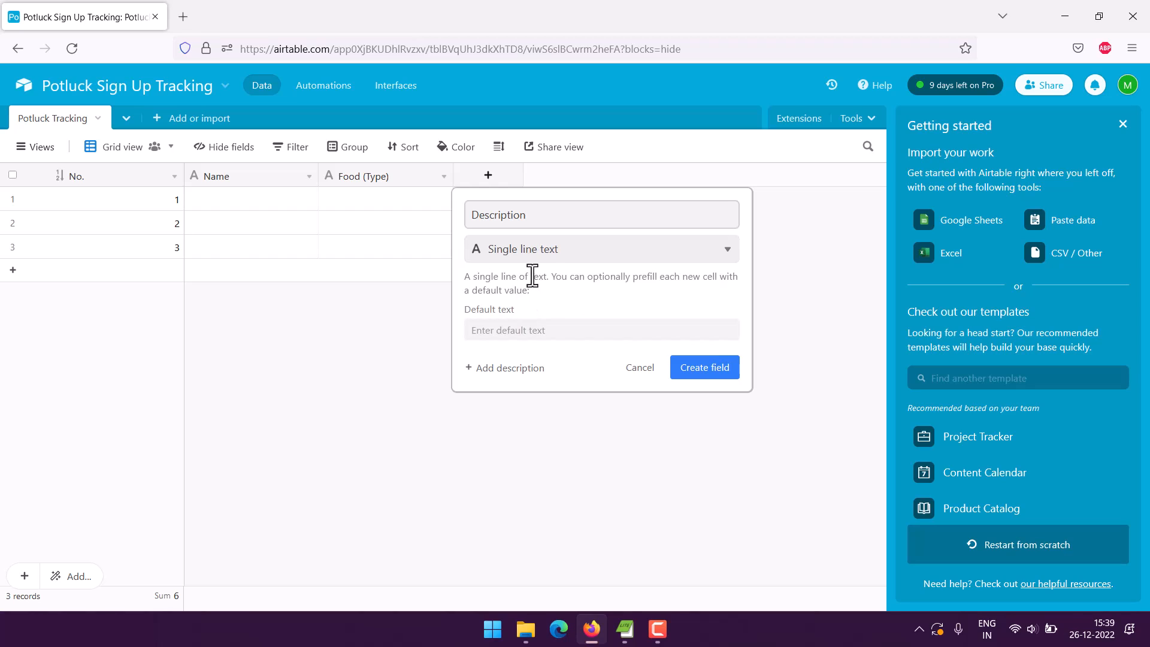
click(706, 368)
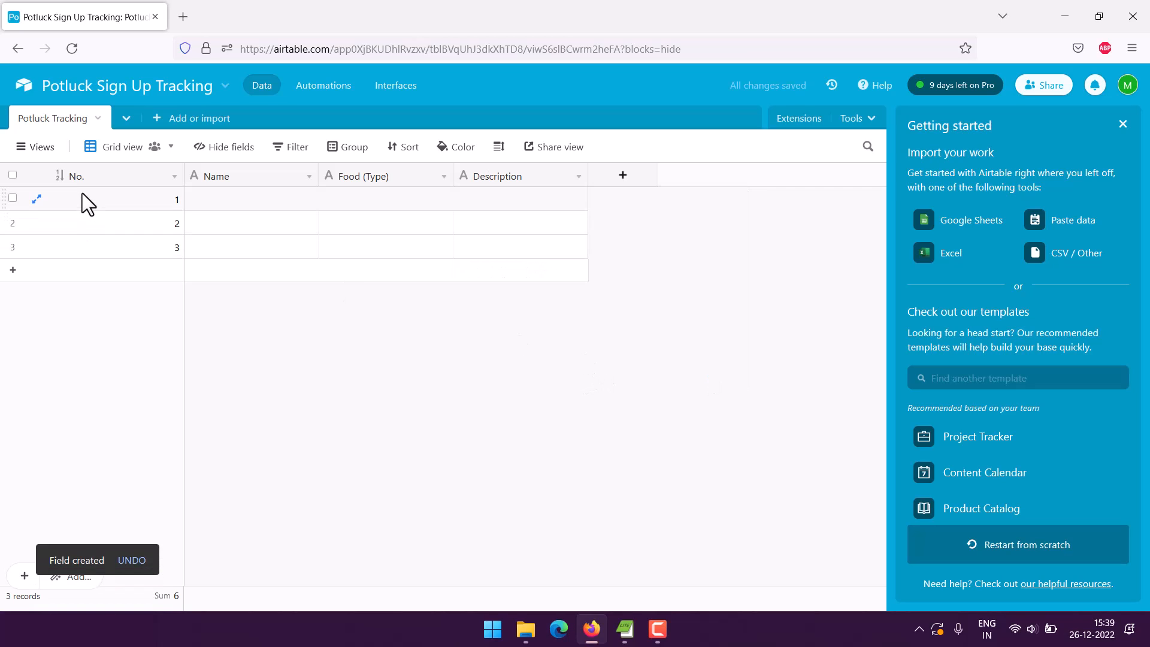
- Fill in record 1 with the first participant's name, food type "Main Dish" and description "Gravy Stew Veg"
click(206, 200)
click(239, 200)
text(Jo)
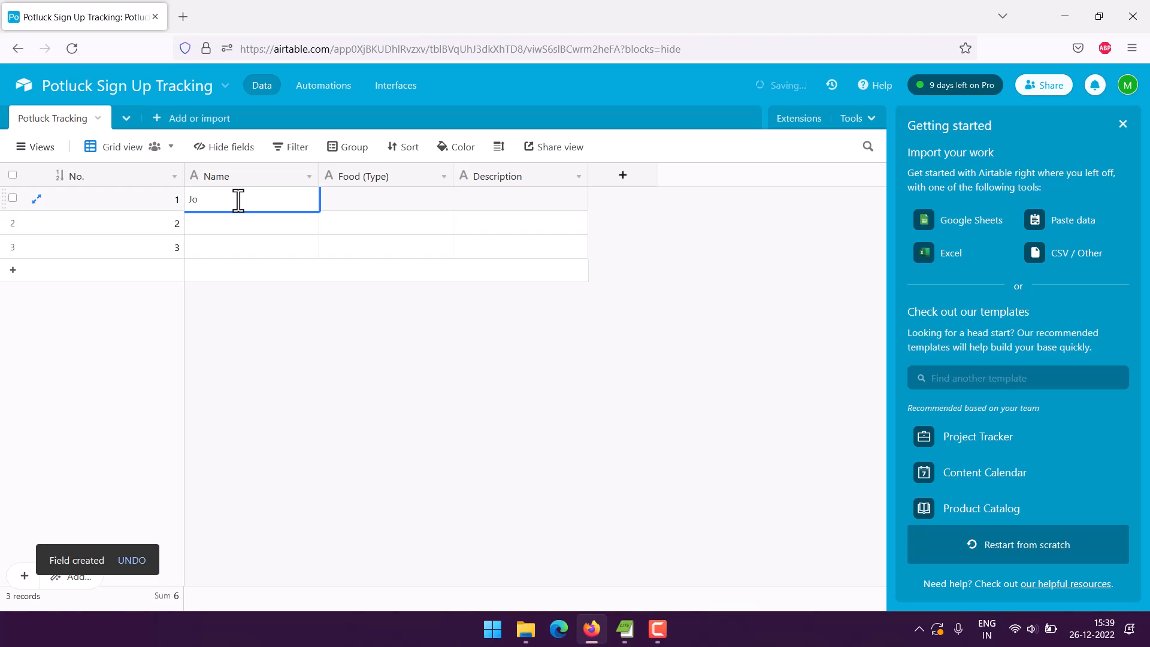
text(hn)
key(Tab)
text(Mai)
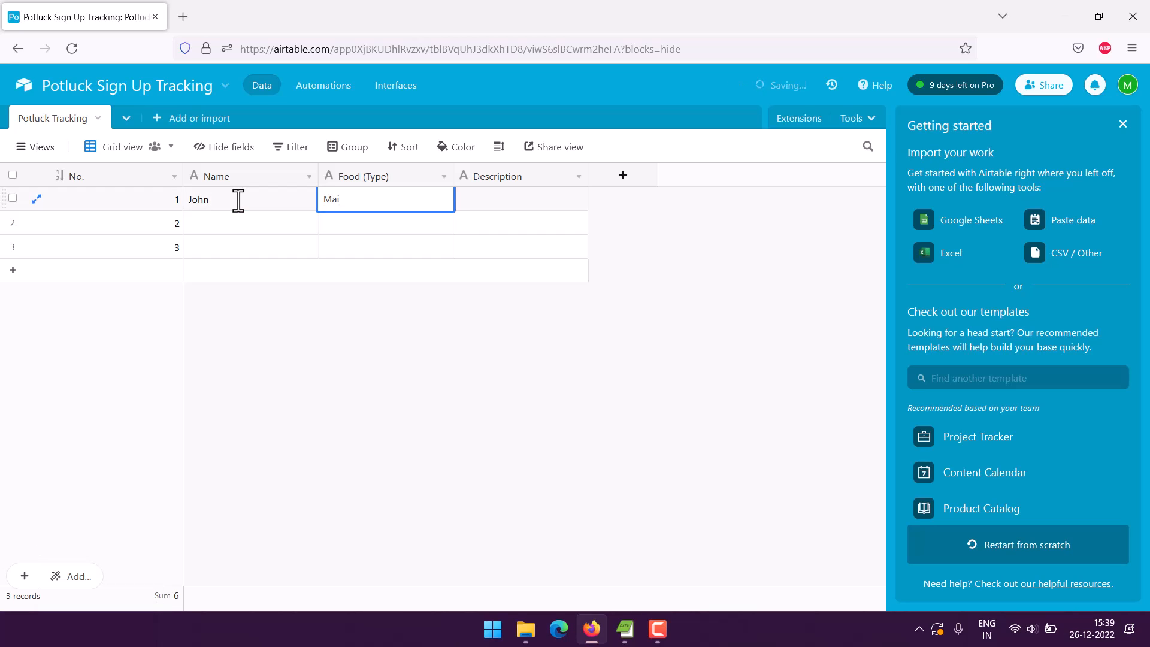
text(n Dish)
key(Tab)
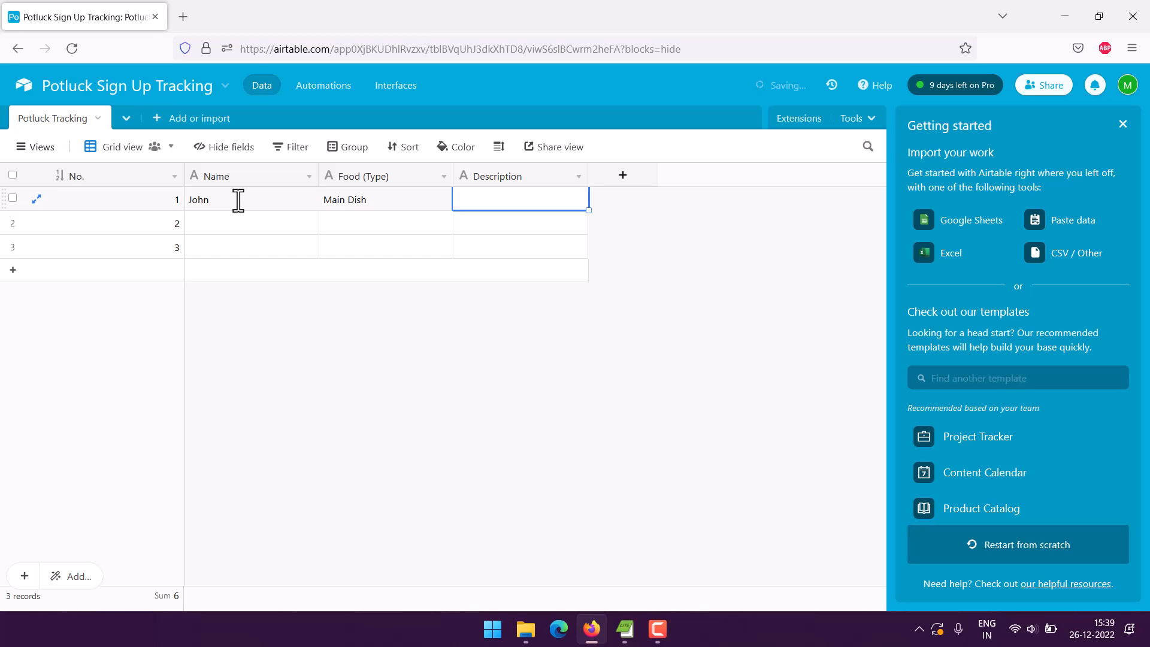
text(Gravy)
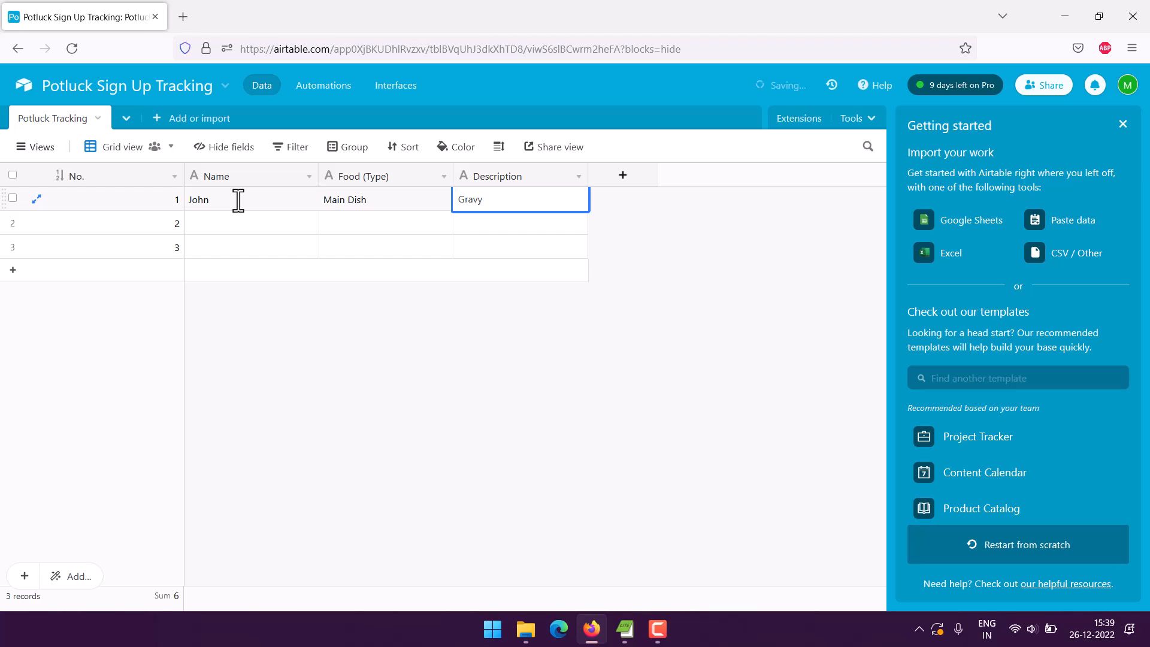
text( Stew Veg)
- Fill in record 2 with the second participant's name, food type "Side Dish" and description "Rice and Curry"
click(232, 220)
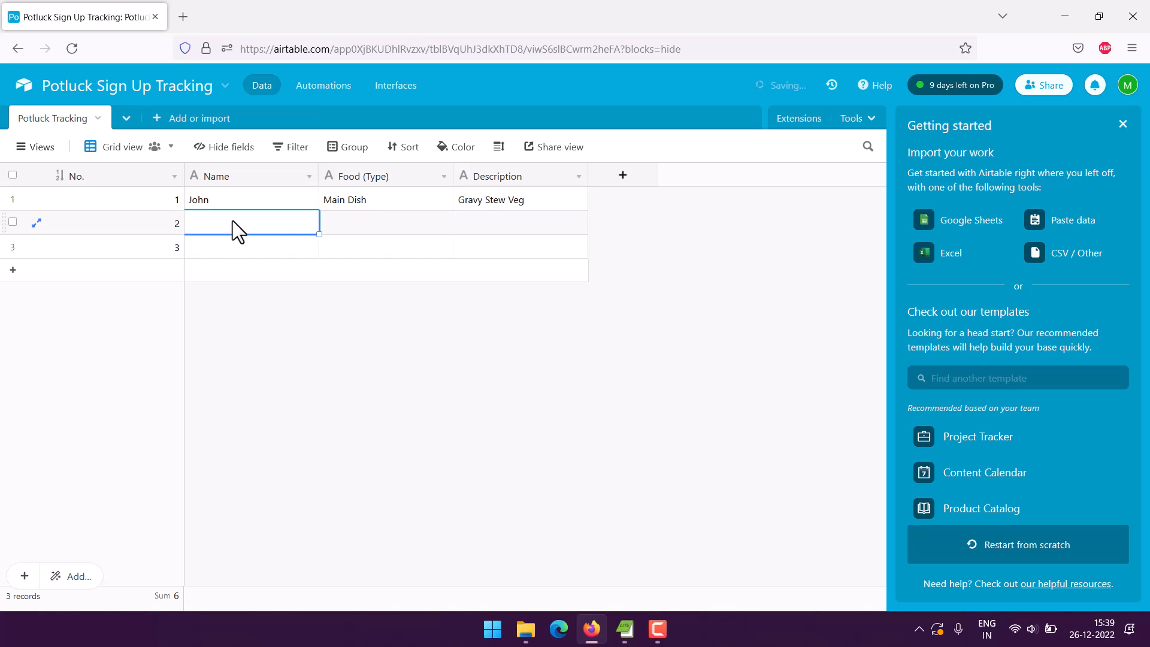
text(Jan)
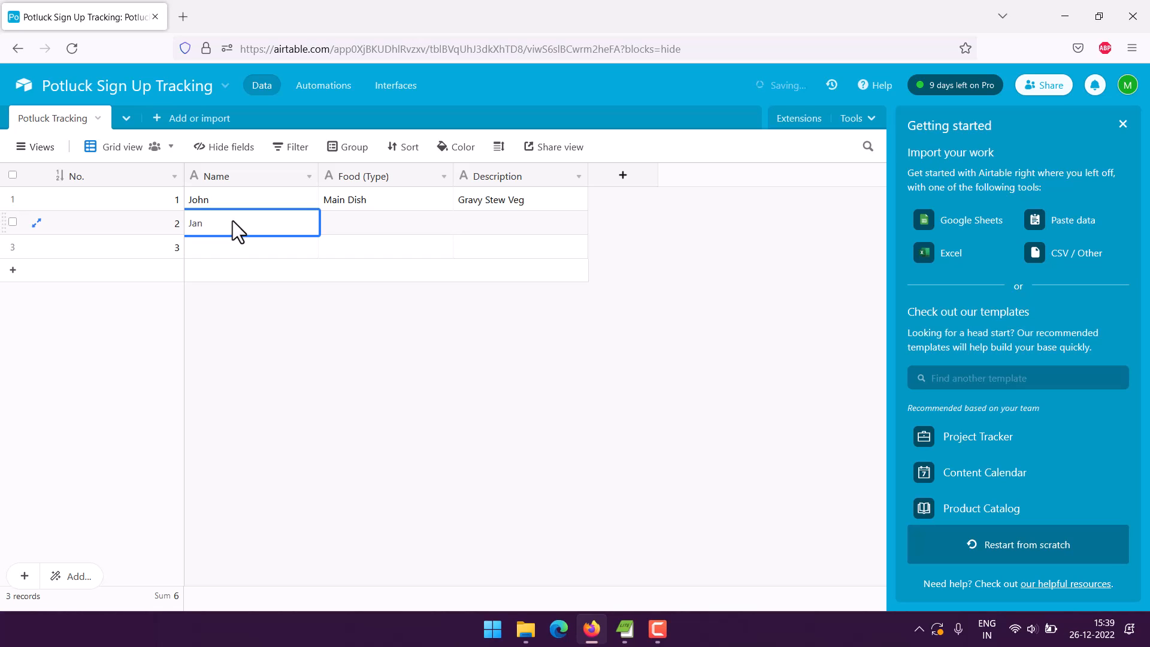
text(e)
key(Tab)
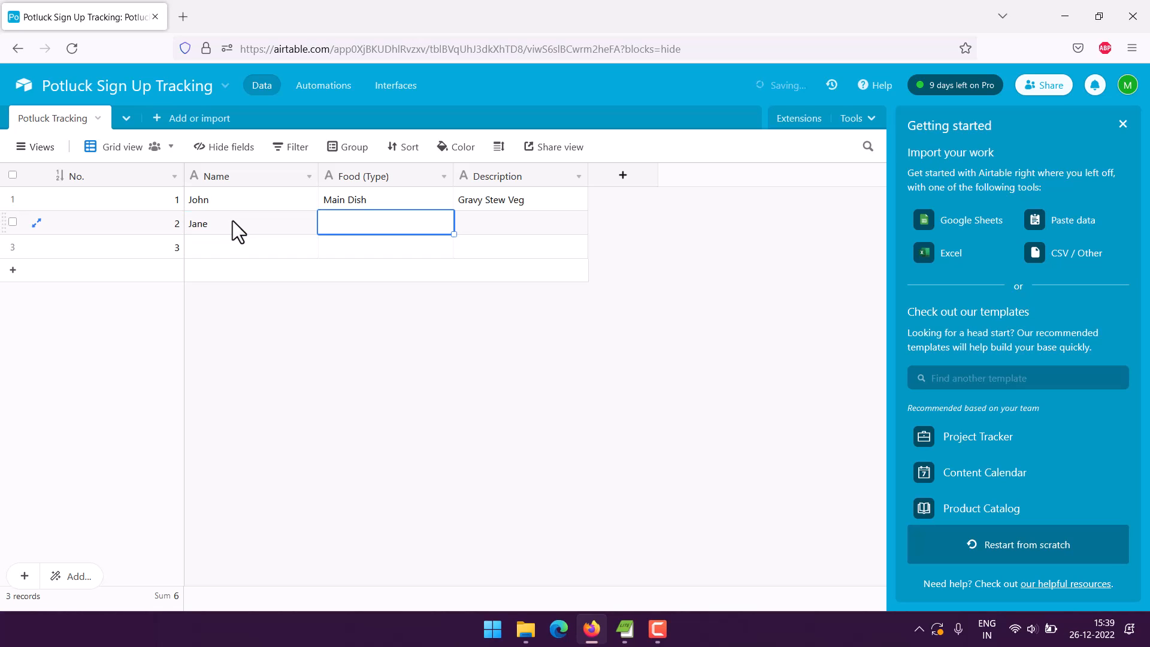
text(Side D)
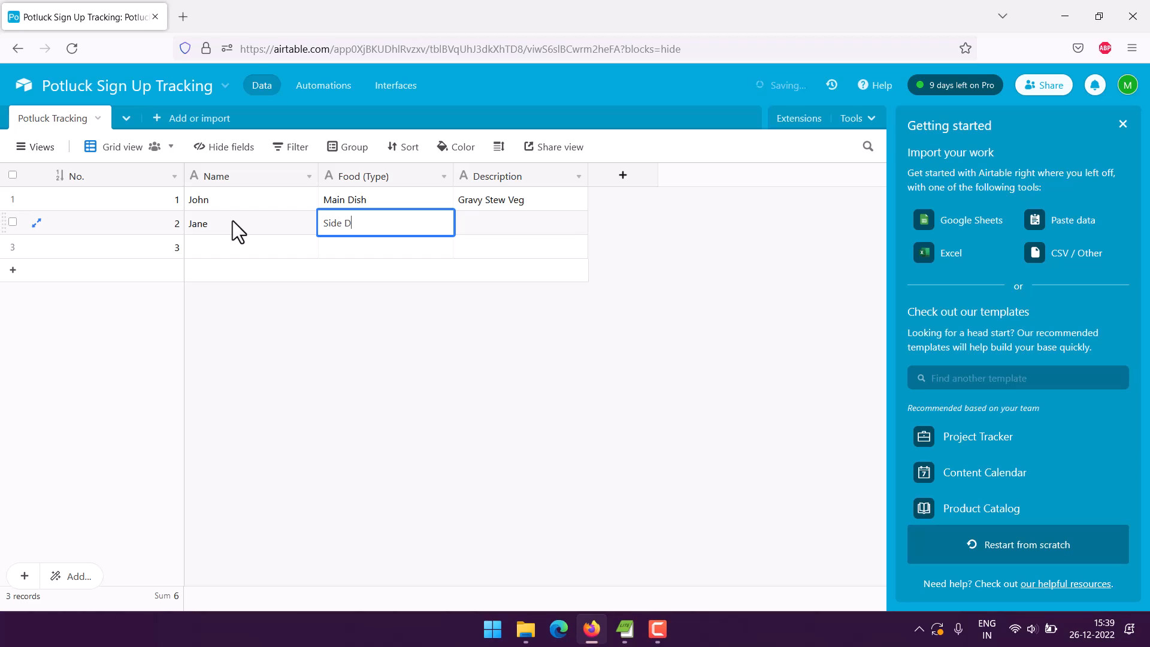
text(ish)
key(Tab)
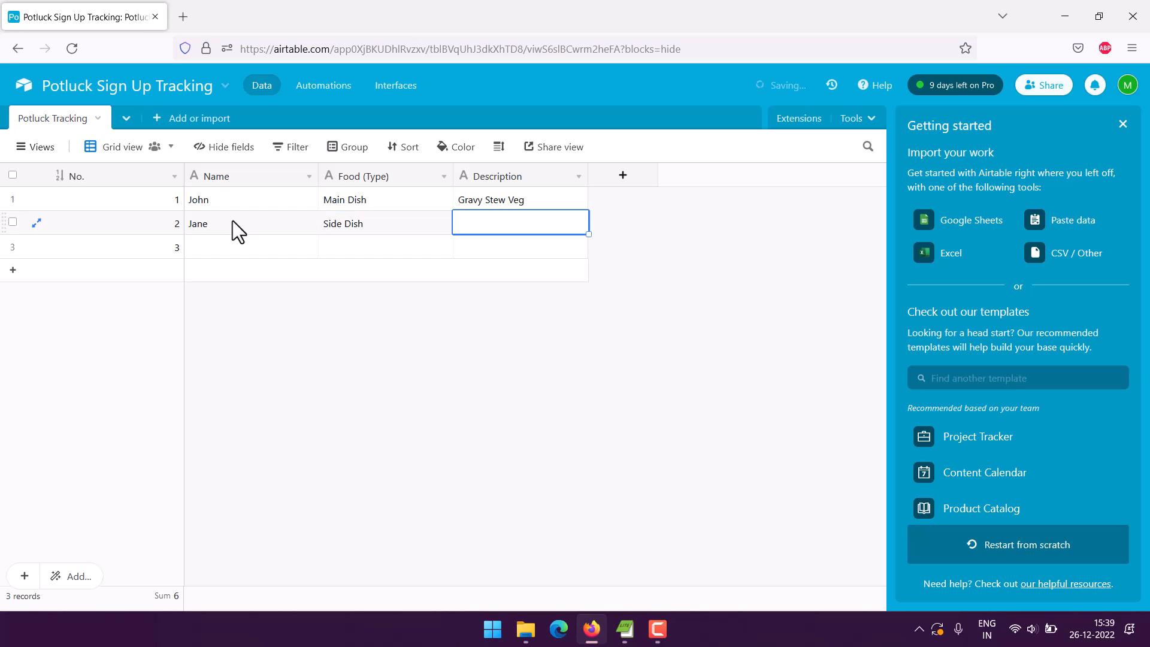
text(G)
key(BackSpace)
text(Ri)
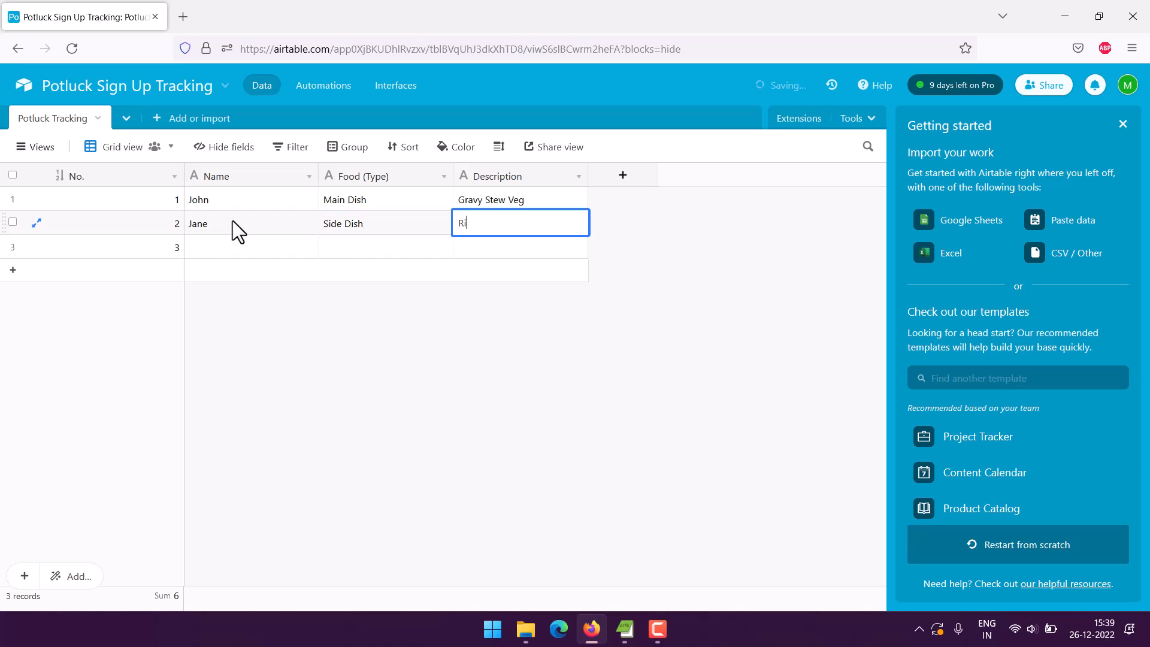
text(ce and Curry)
- Fill in record 3 with the third participant's name, food type "Main Dish" and description "Fish"
click(237, 246)
click(237, 245)
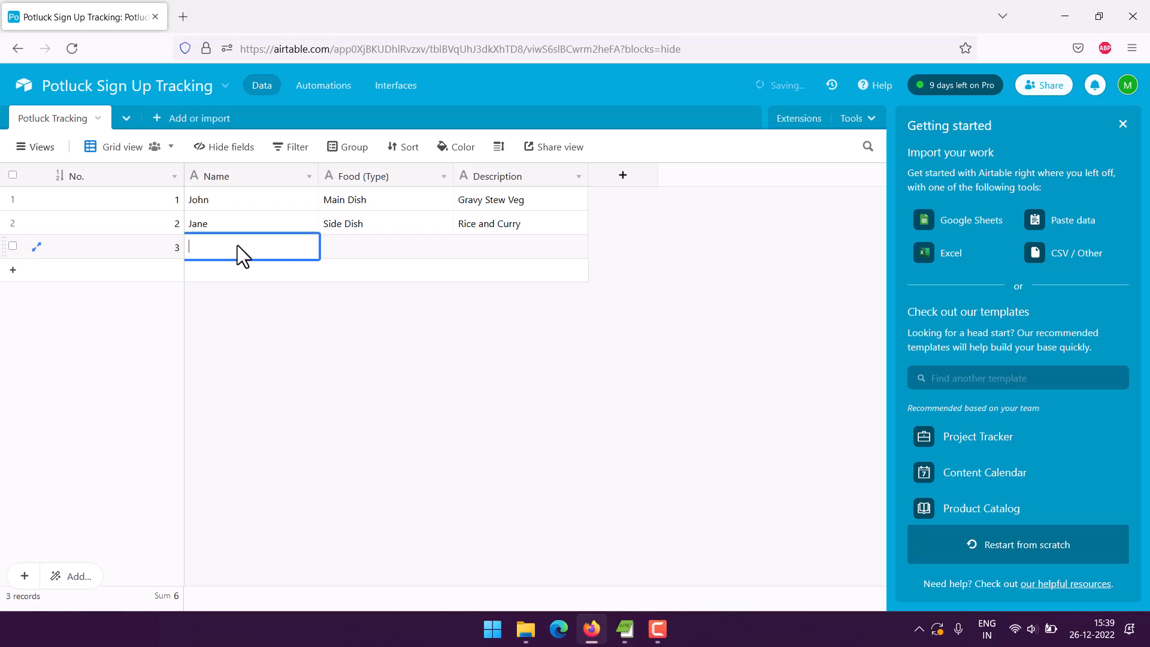
text(Adam)
key(Tab)
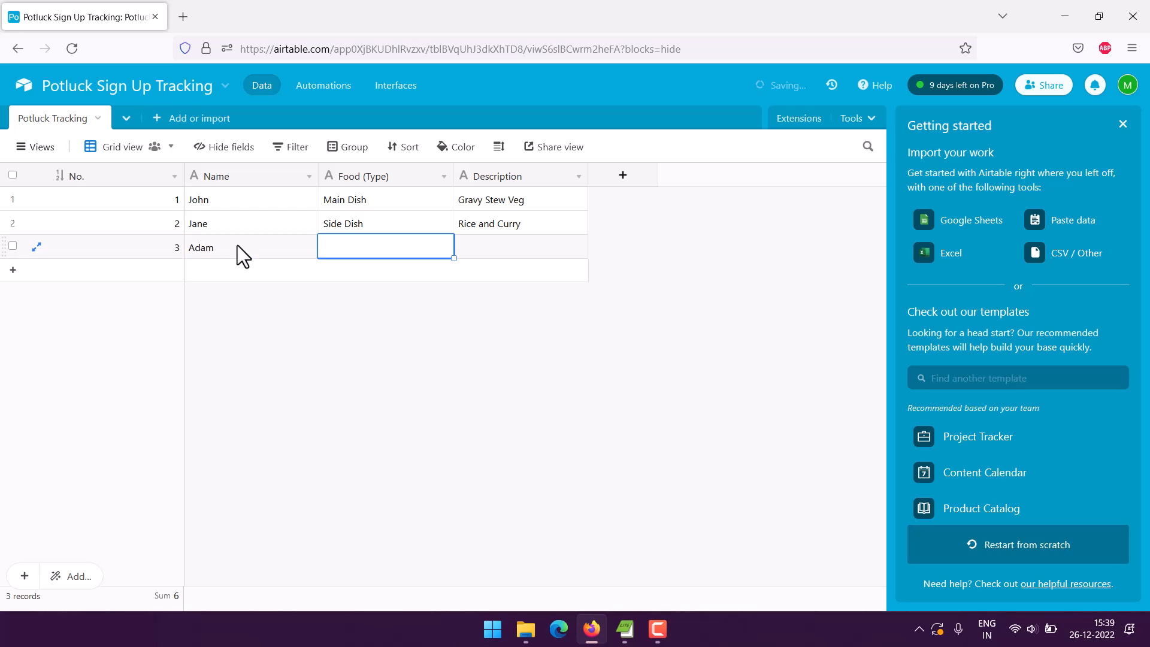
text(Main Dis)
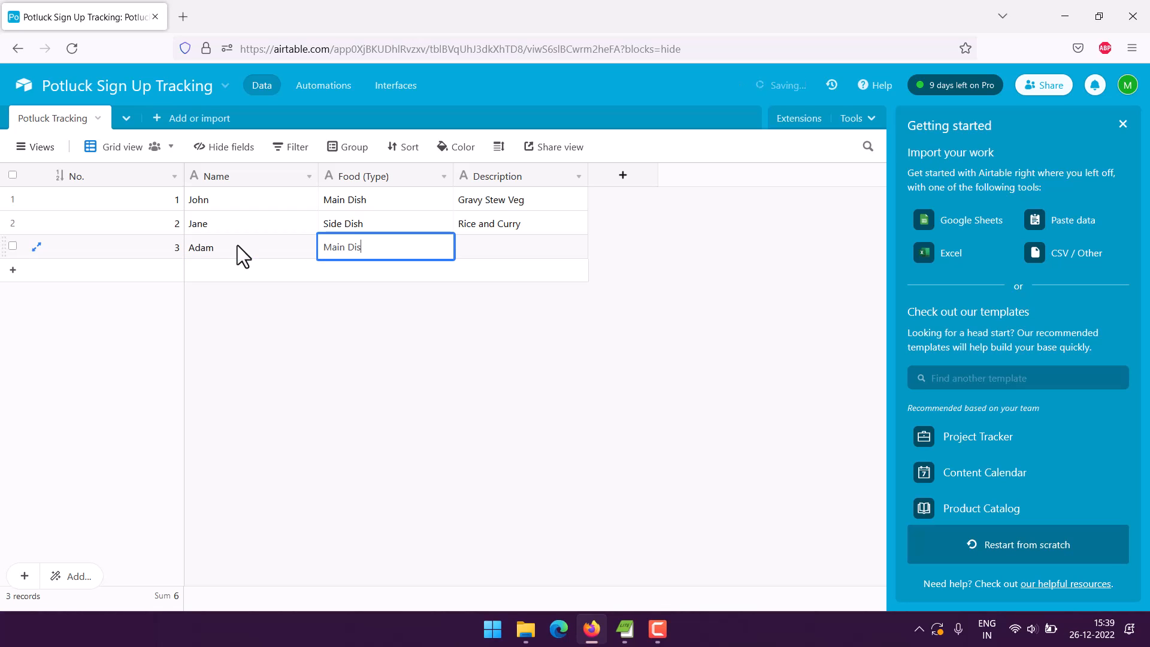
text(h)
key(Tab)
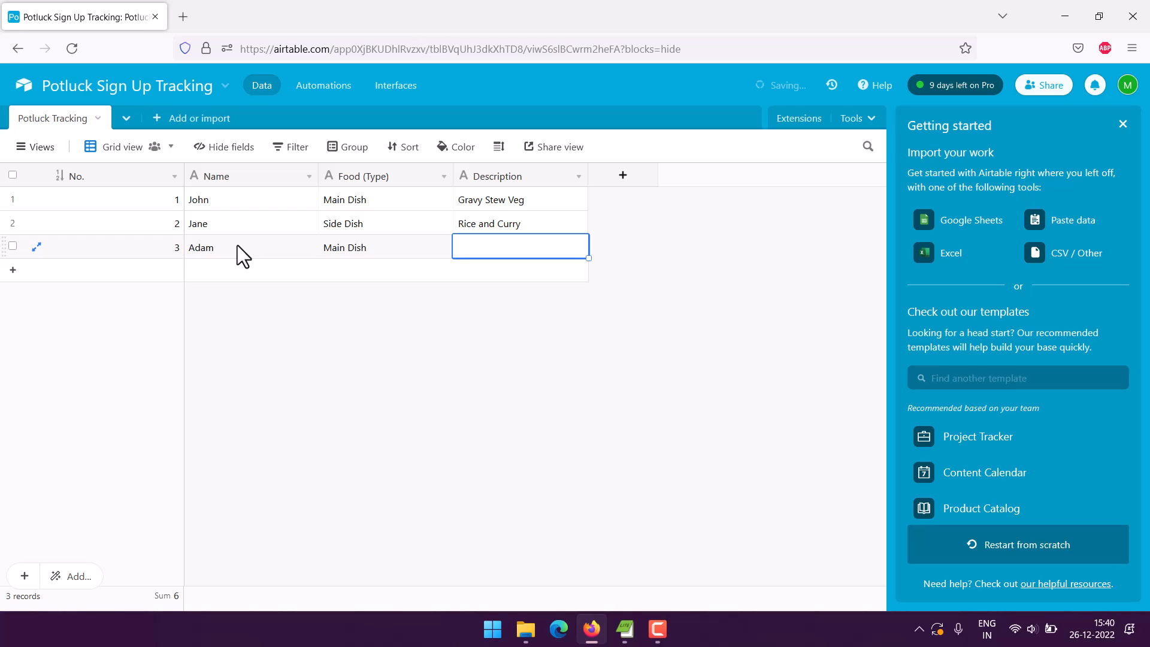
text(Fish)
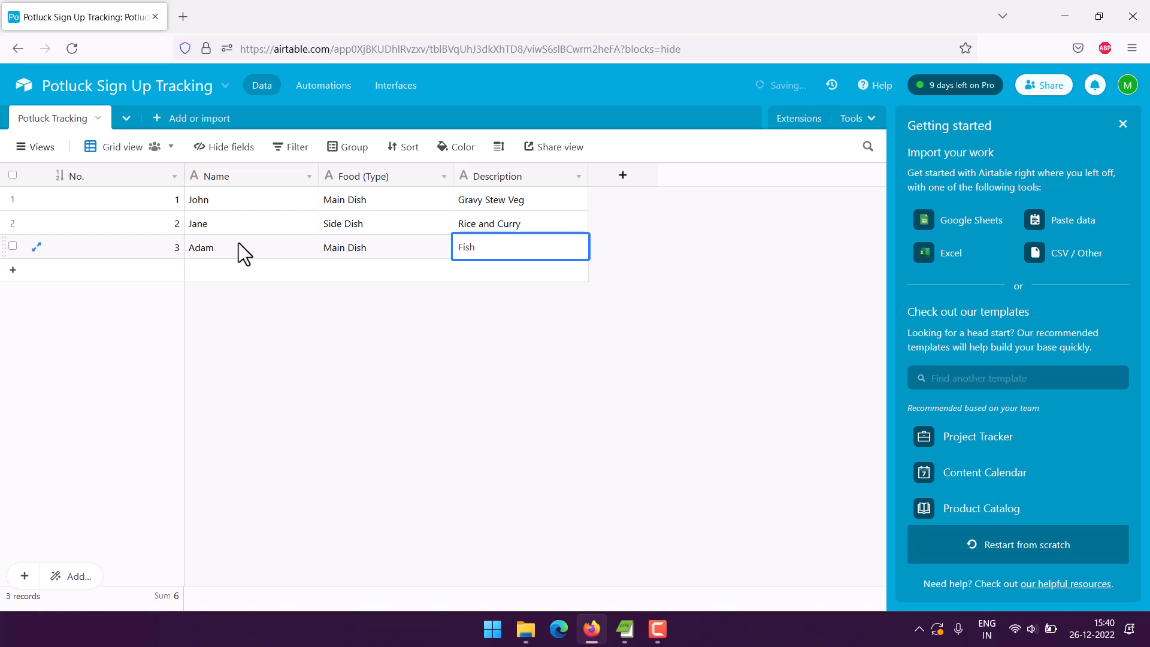
click(340, 338)
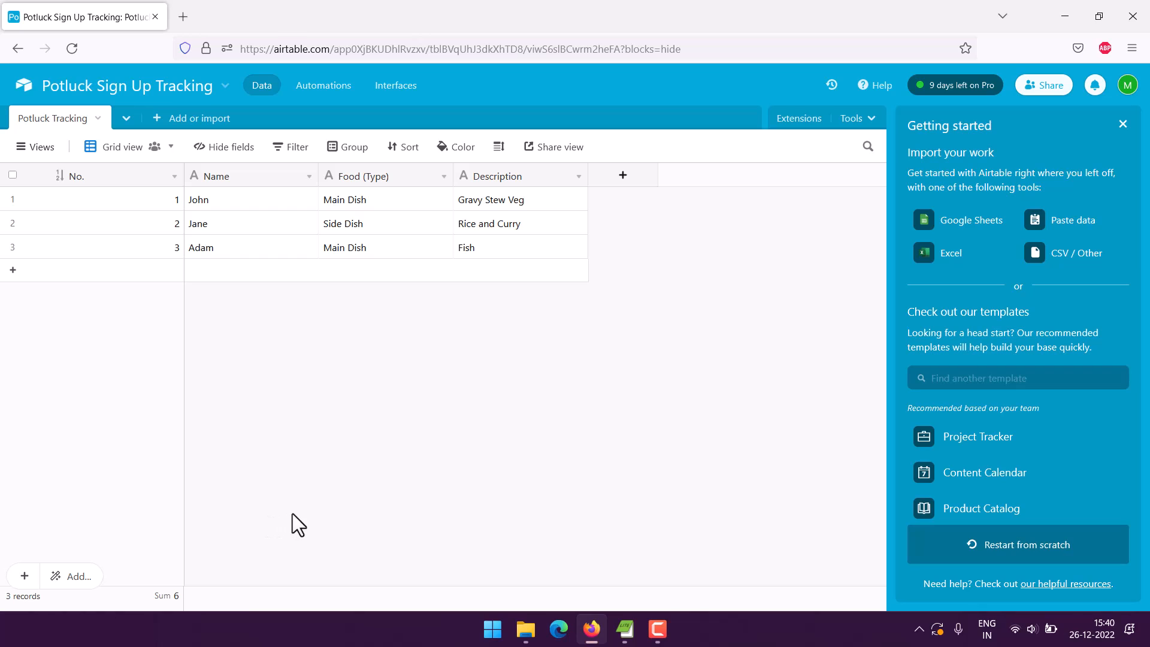
- Create a form view named "Potluck Sign up Tracker" with editing set to Personal
click(23, 150)
click(63, 347)
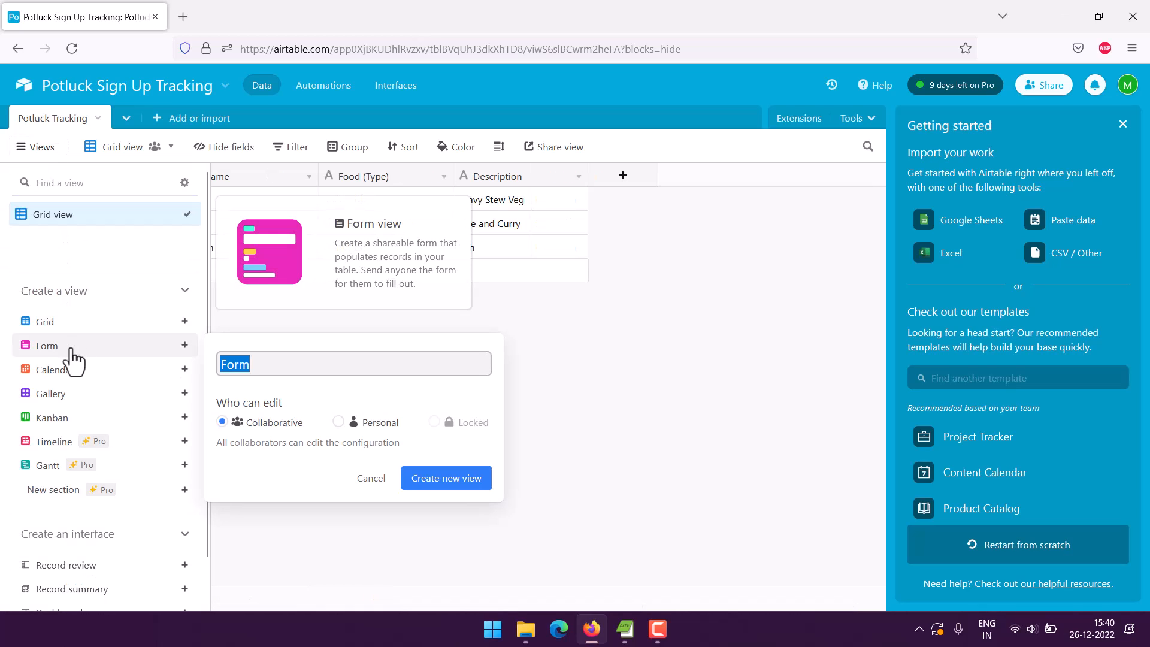
text(Pot )
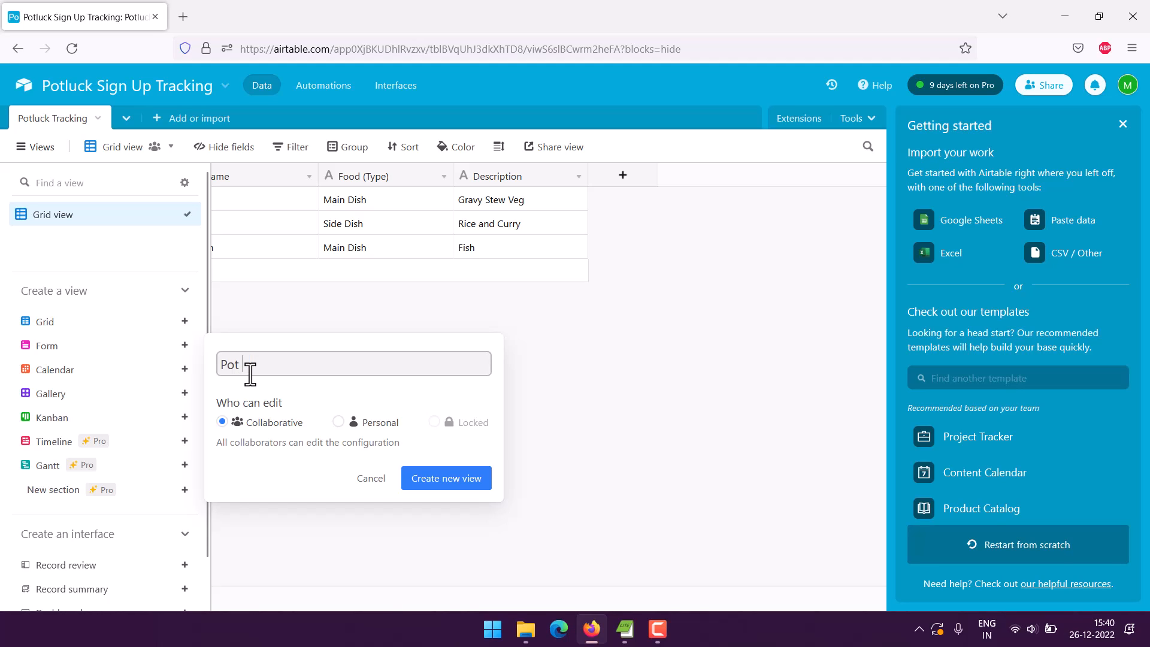
text(luck Sign up Tracker)
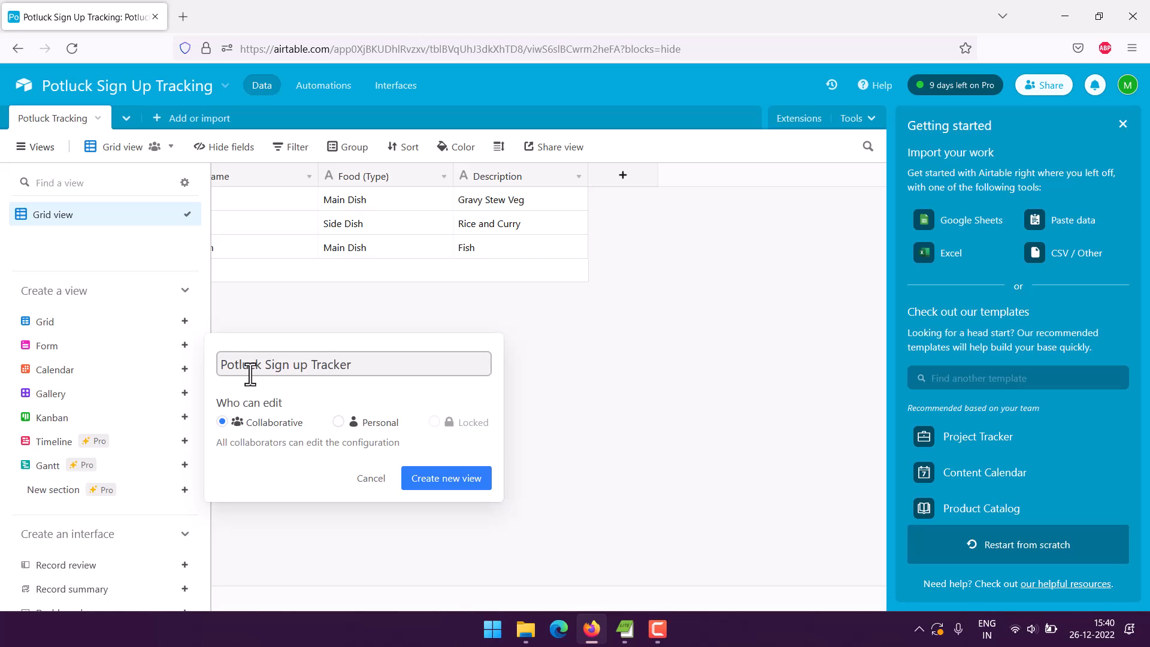
click(338, 422)
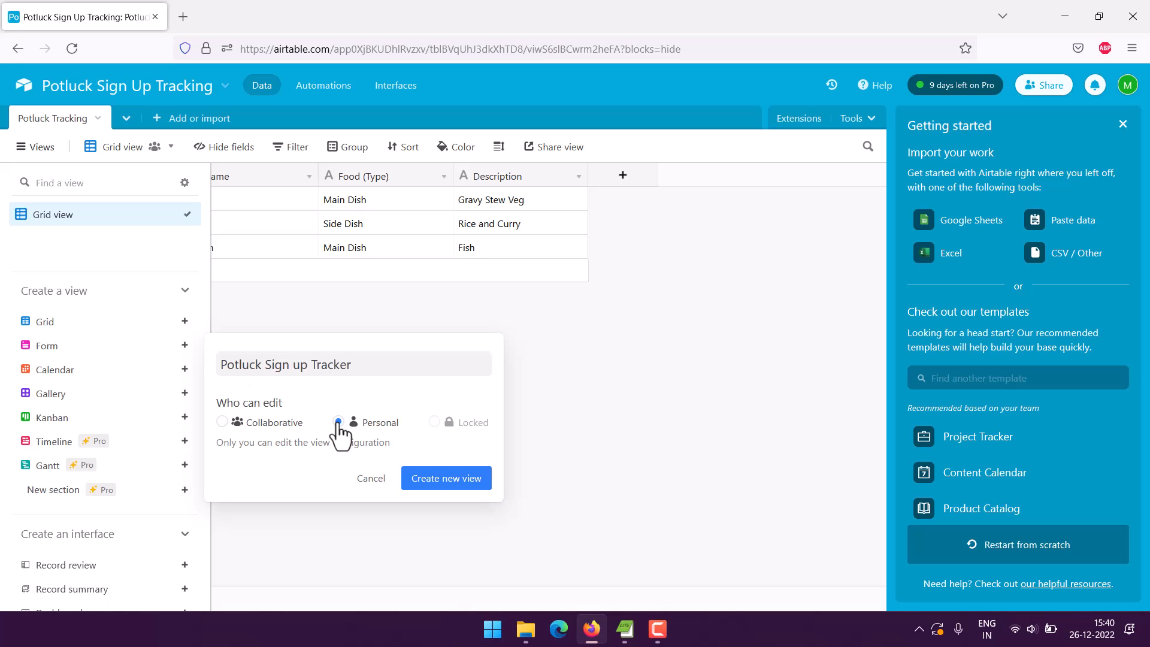
click(438, 474)
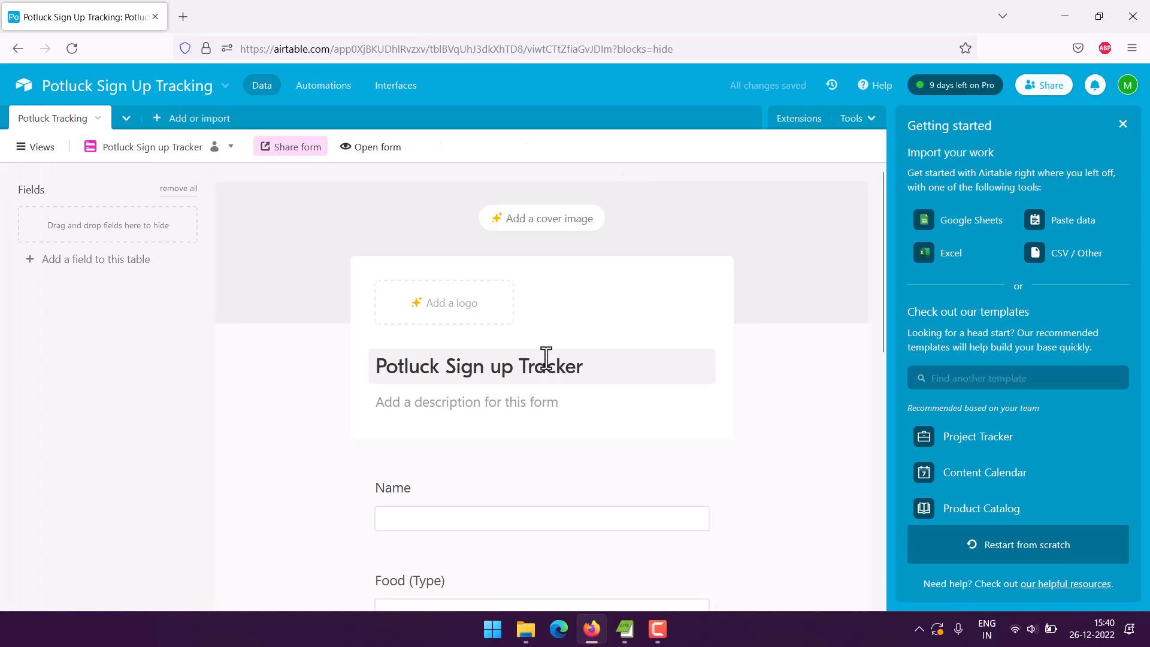
- Add the form description "Add your side/main/desert dish to the form!" beneath the form title
click(399, 406)
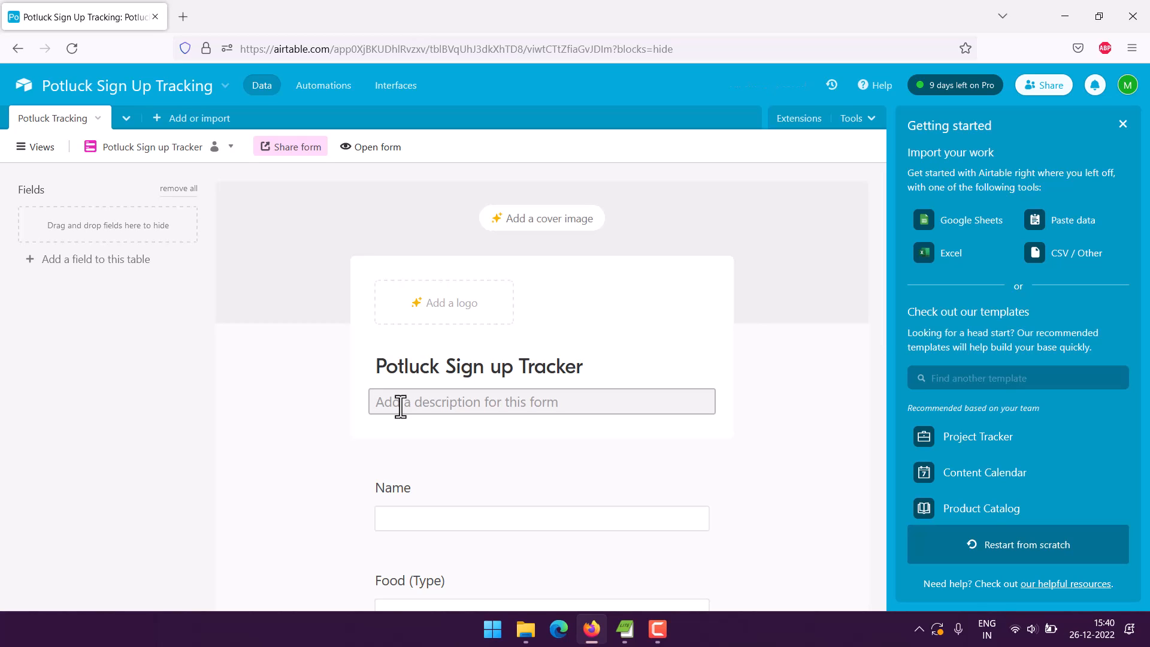
text(Add)
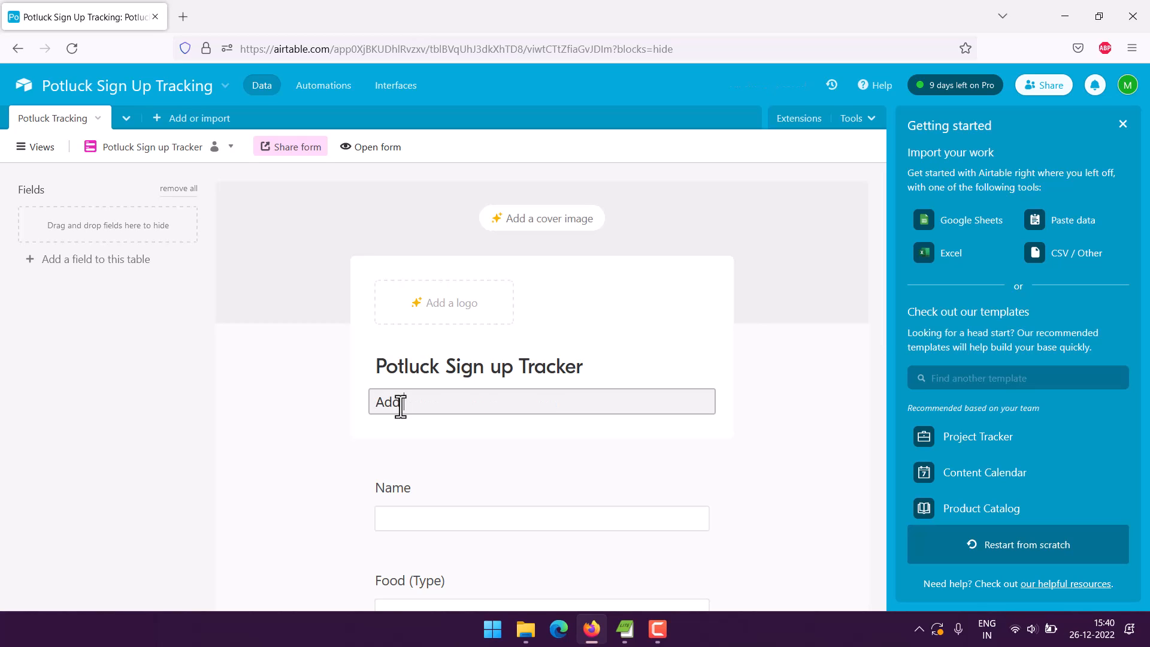
text( your sid)
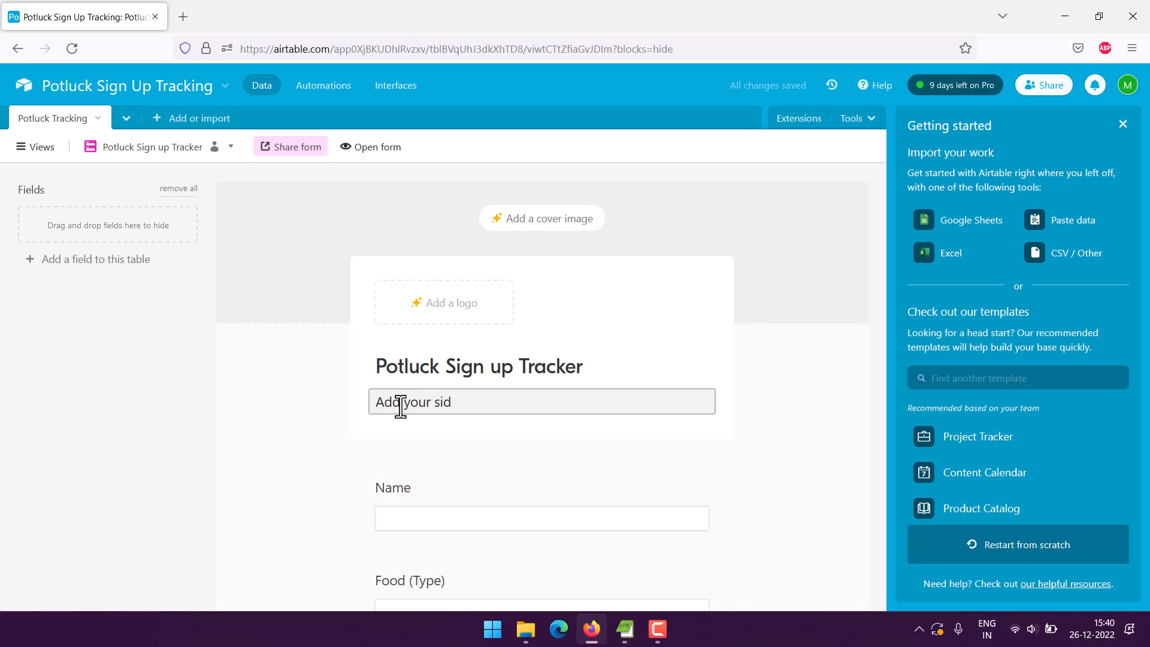
text(e/main/desert dish )
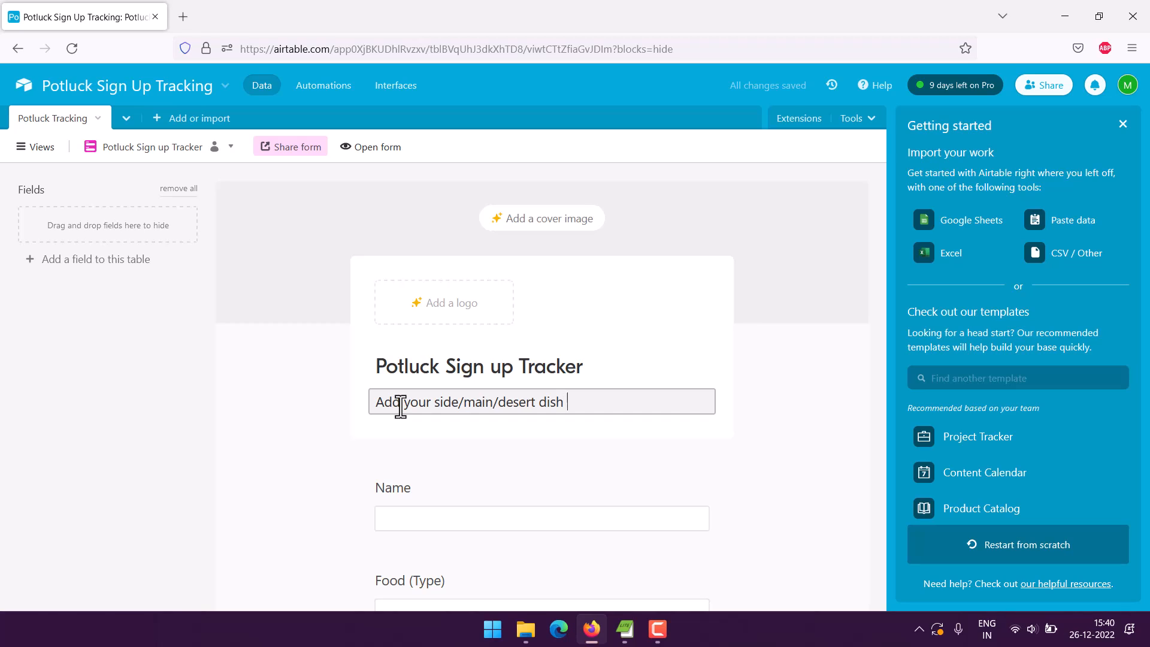
text(to the form!)
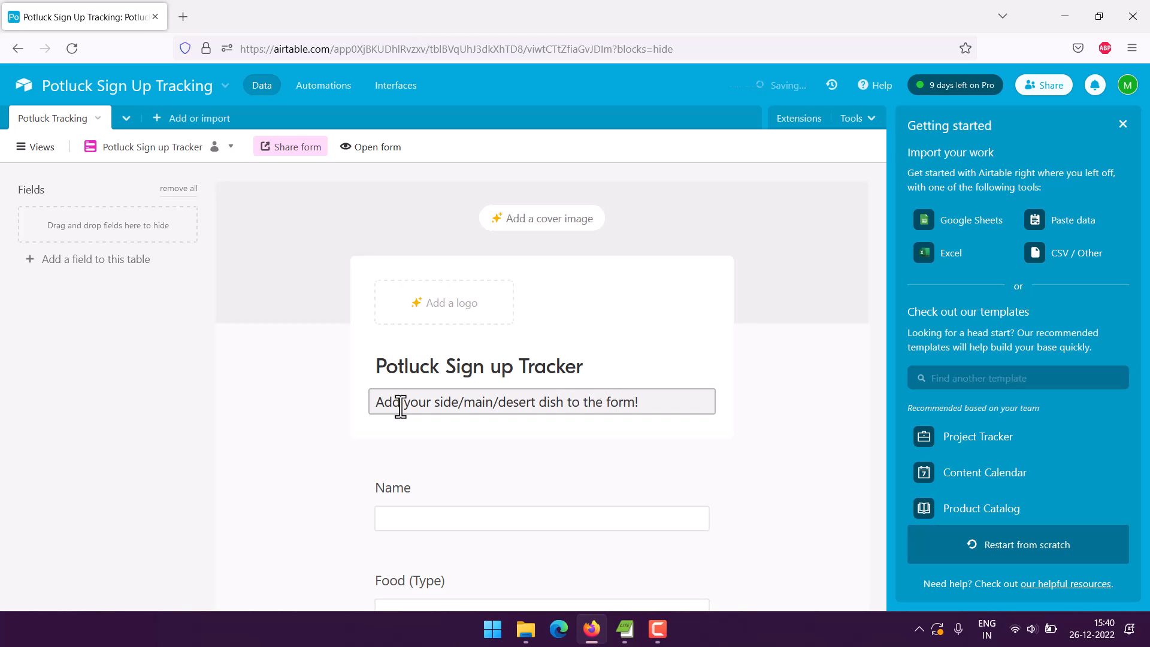
click(309, 390)
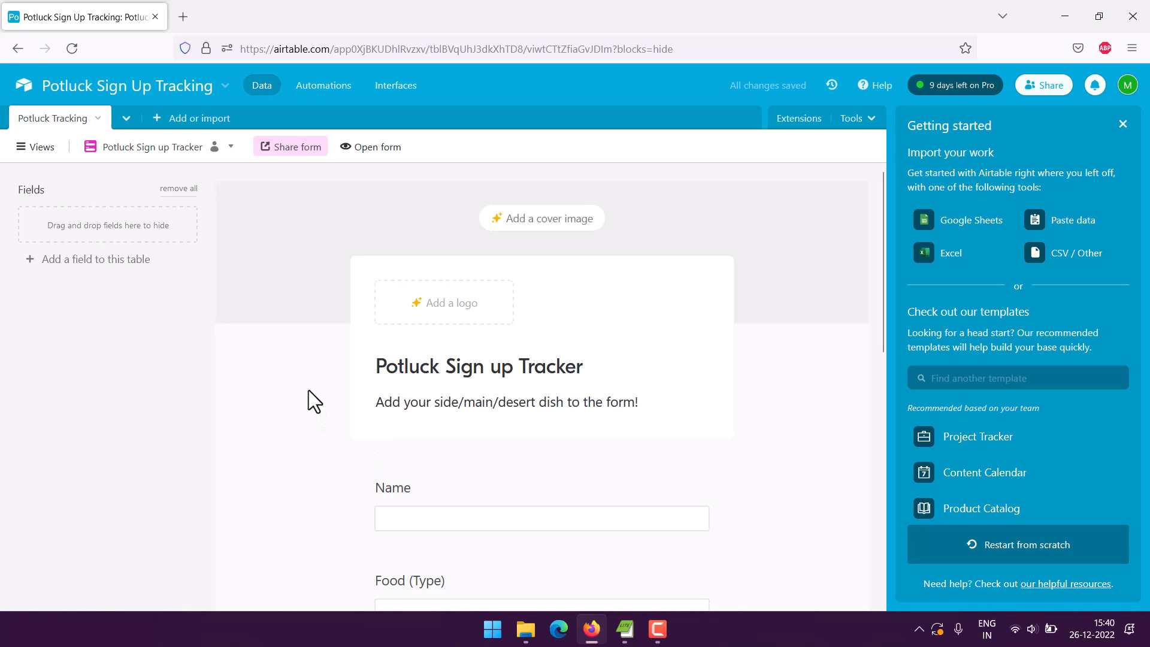
- Open the live version of the sign-up form and check its title and description
scroll(300, 398, down, 5)
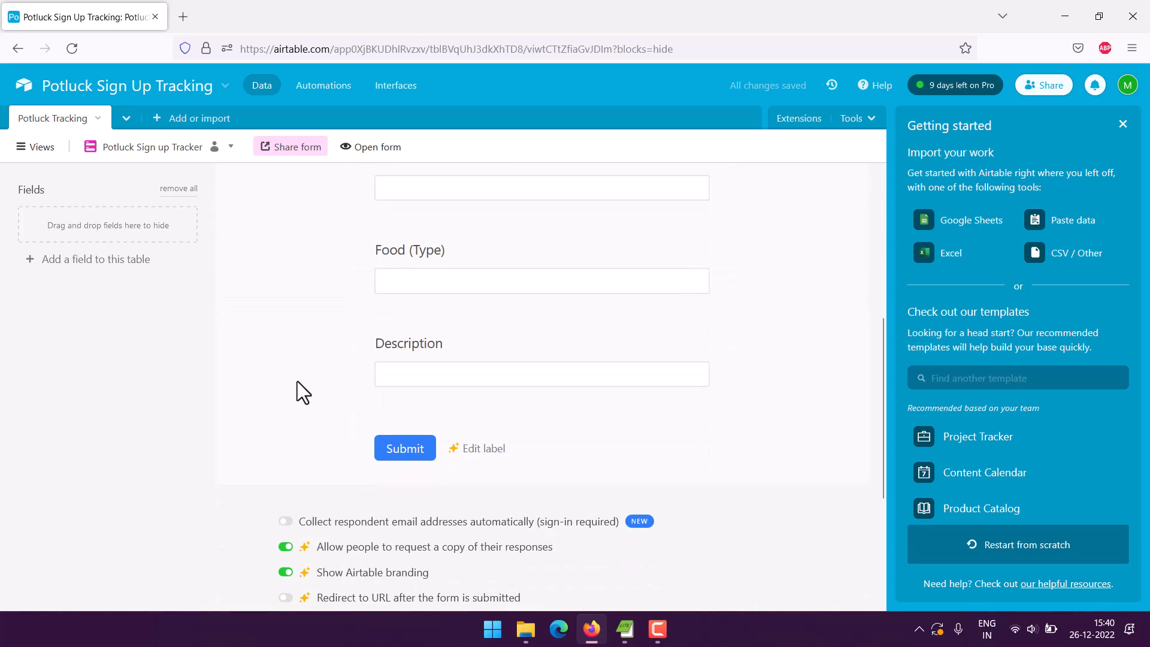
scroll(297, 381, up, 5)
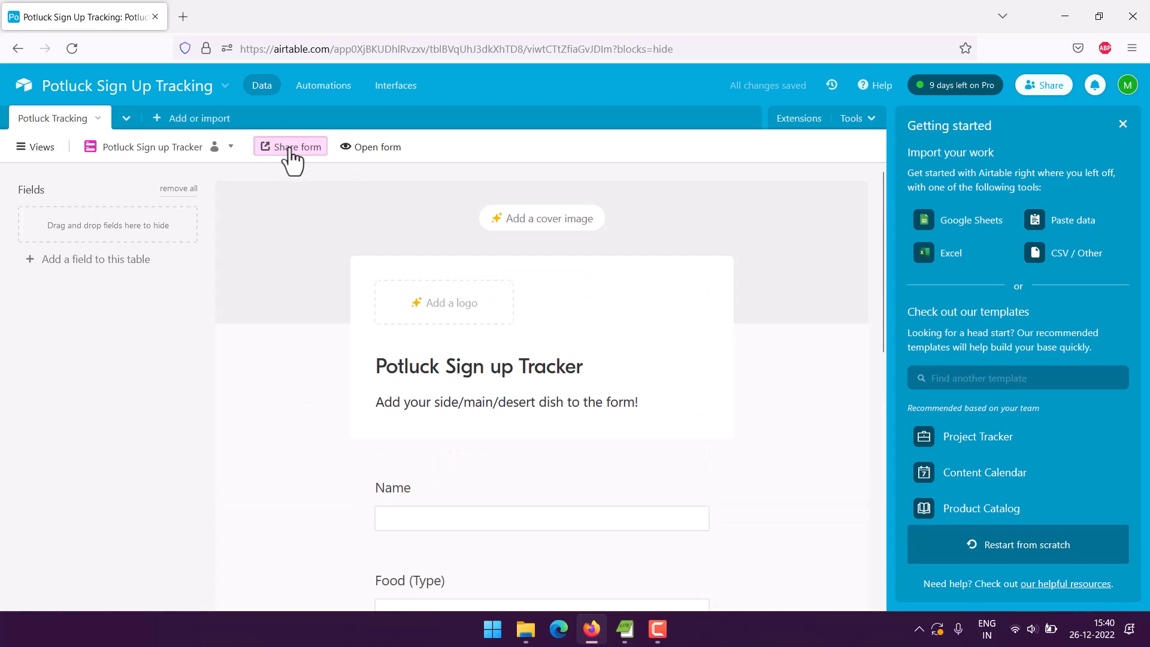
click(360, 148)
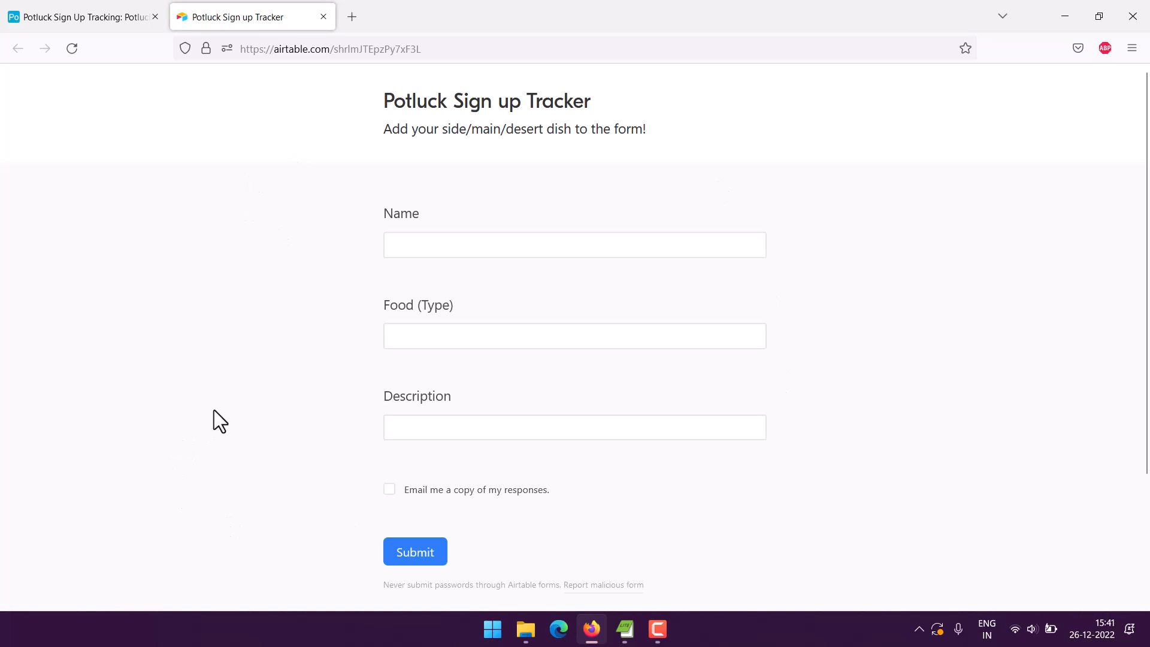
drag(381, 102, 683, 144)
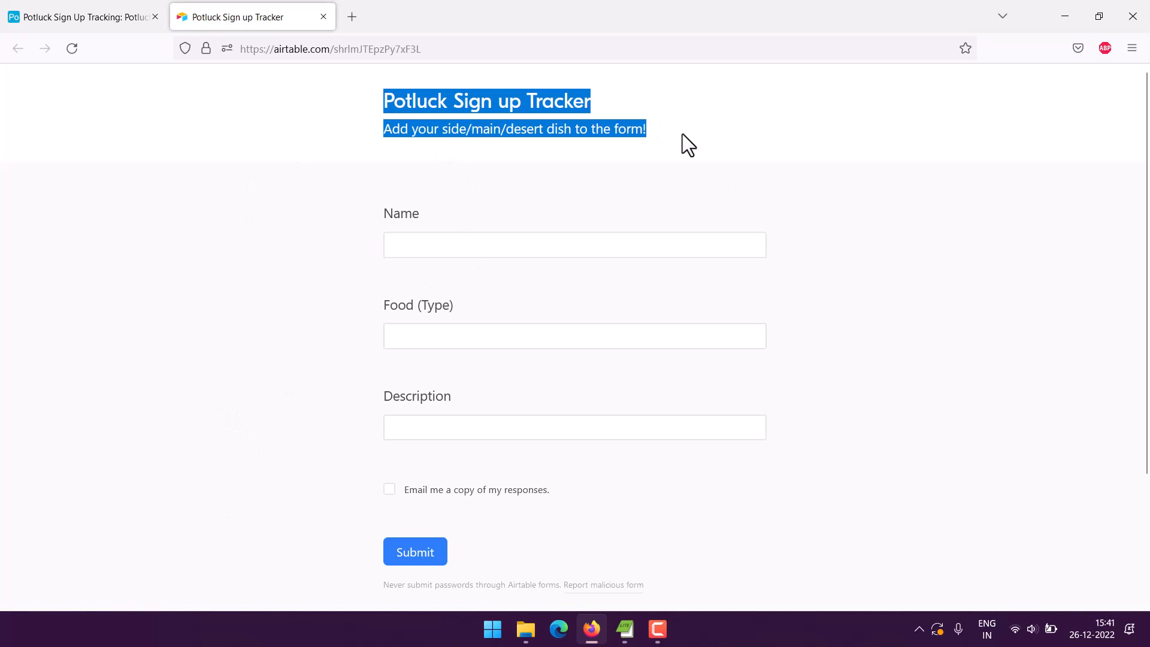
click(725, 157)
- Fill in the live form with the participant's name, food type "Desert" and description "Pineapple Raita", and submit it
click(490, 237)
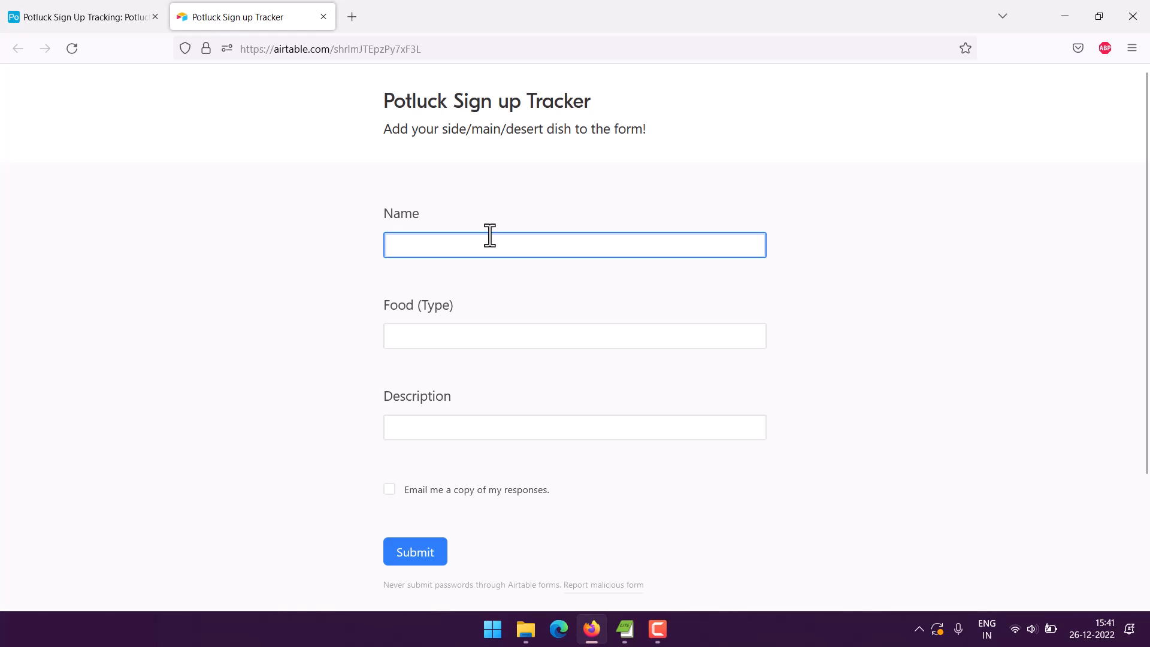
text(Rylee)
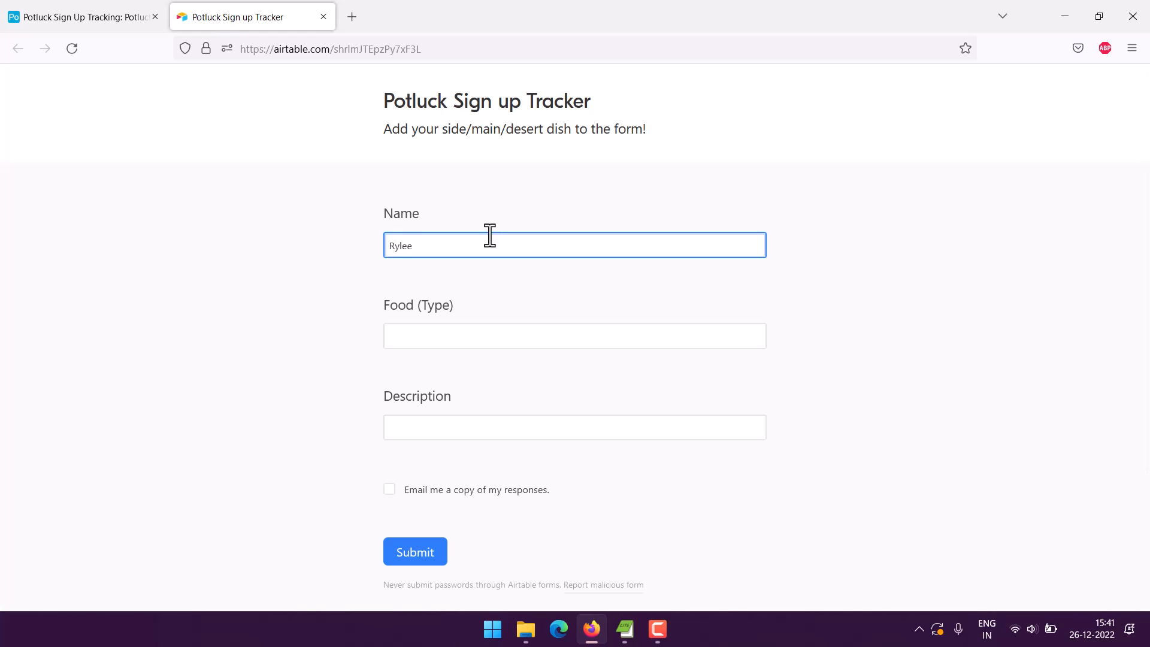
key(Tab)
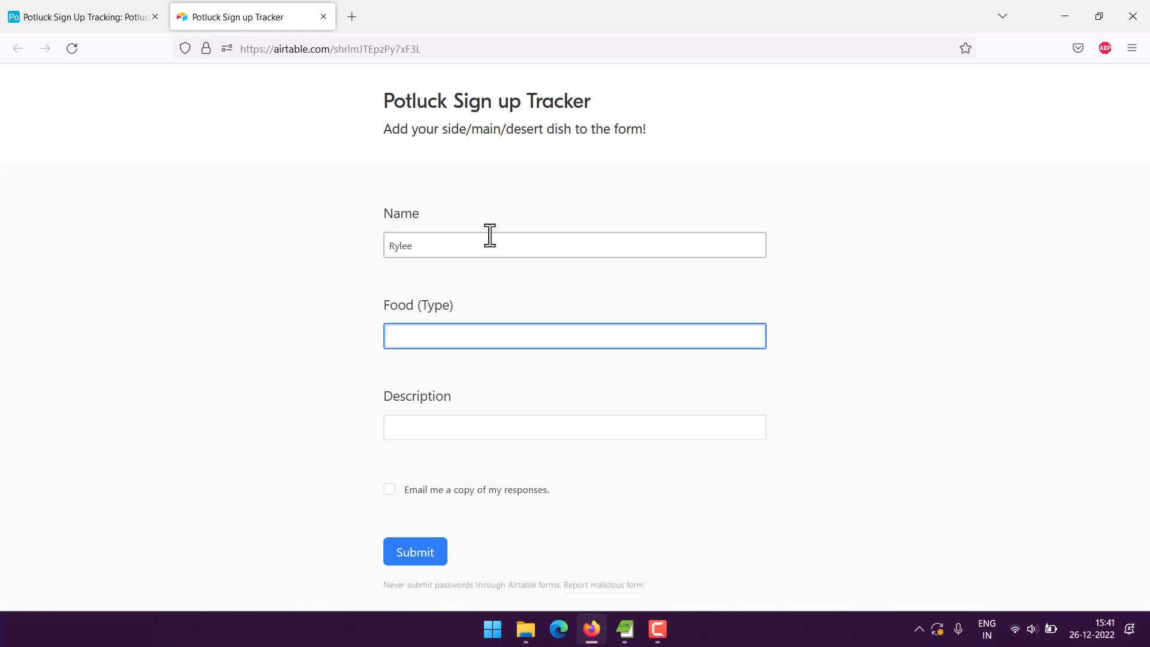
text(Desert)
key(Tab)
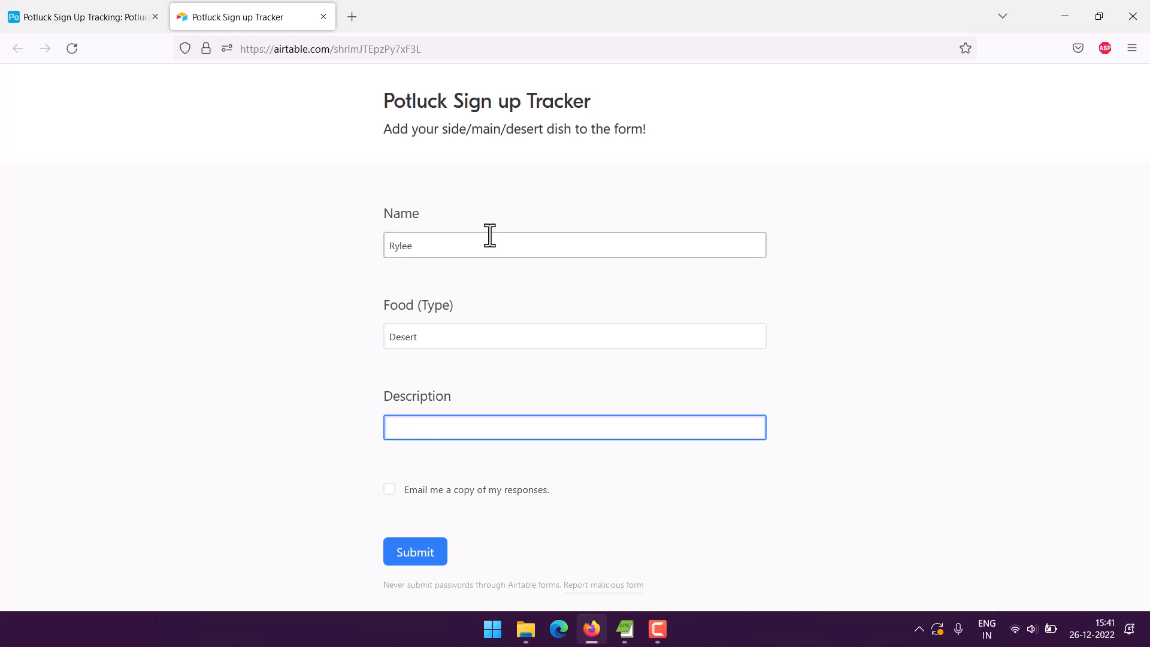
text(Pineapple Raita)
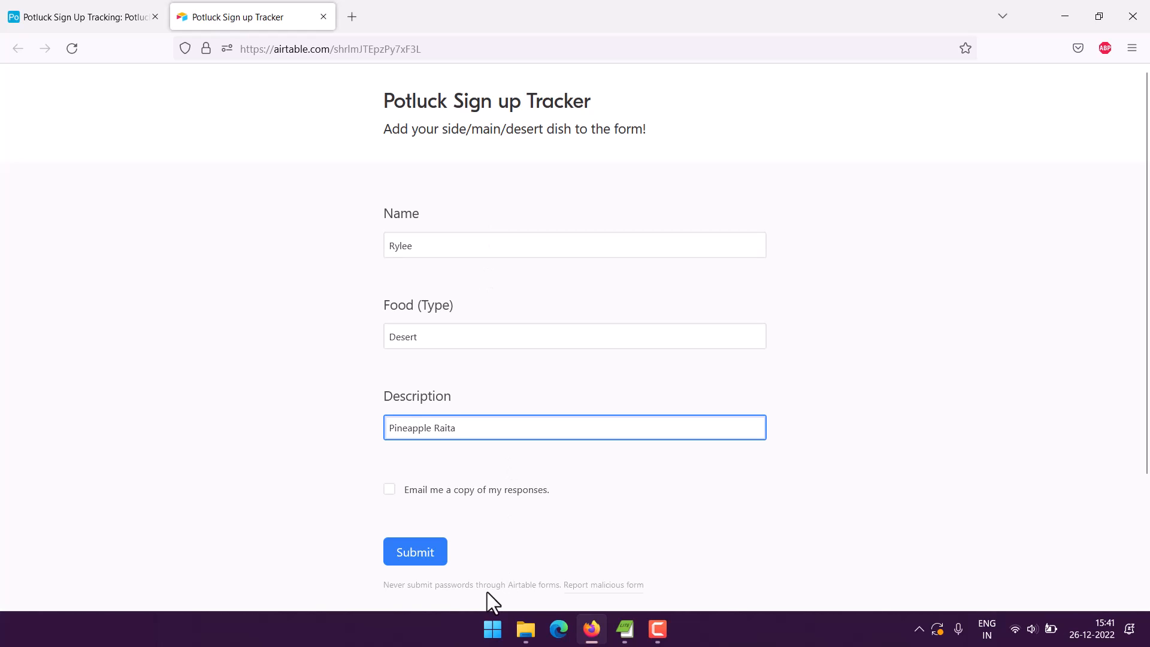
click(424, 556)
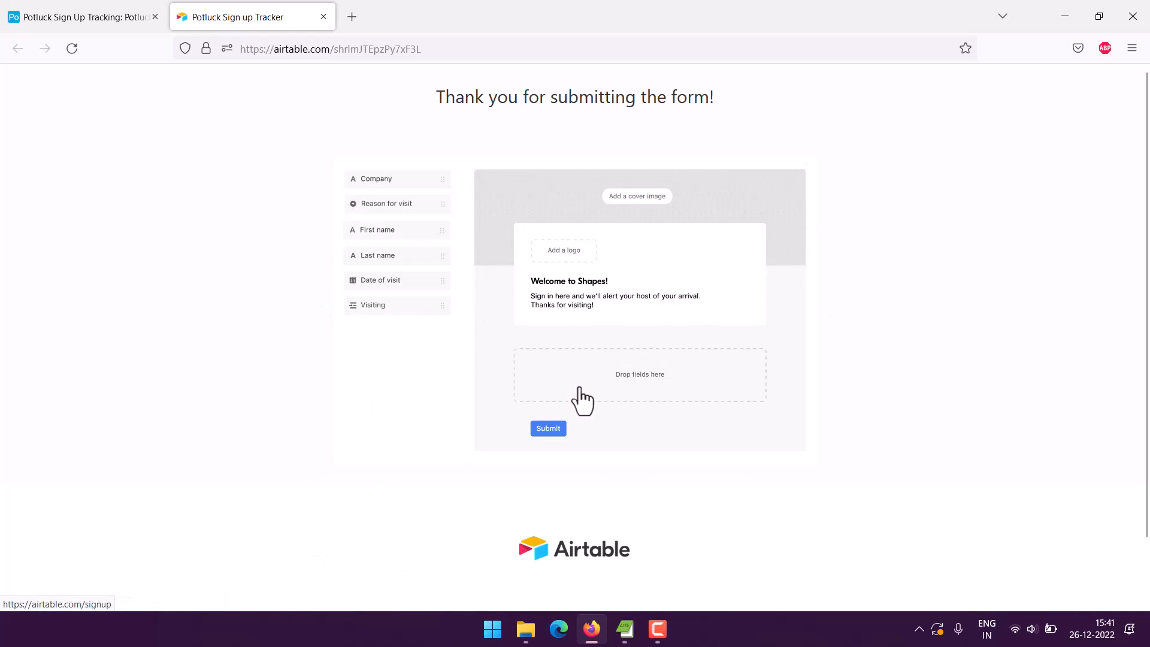
- Return to the Potluck Sign Up Tracking base and check the submitted entry in the Grid view, with the views list hidden
click(84, 23)
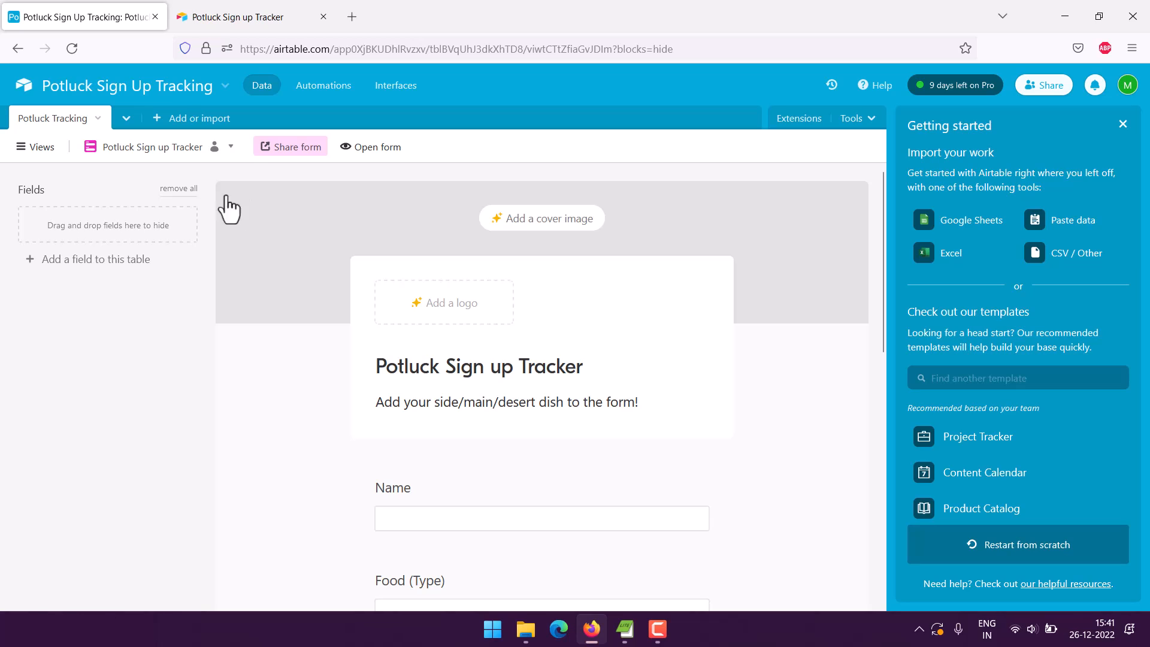
click(19, 148)
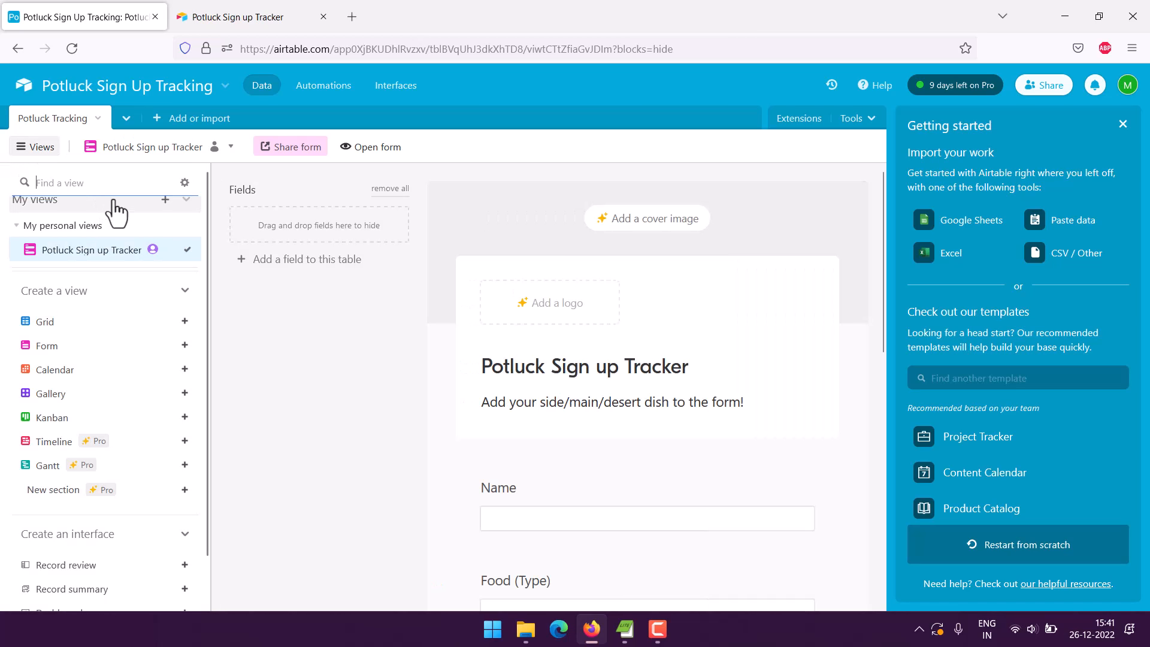
scroll(116, 217, up, 1)
scroll(163, 235, down, 1)
scroll(164, 242, down, 2)
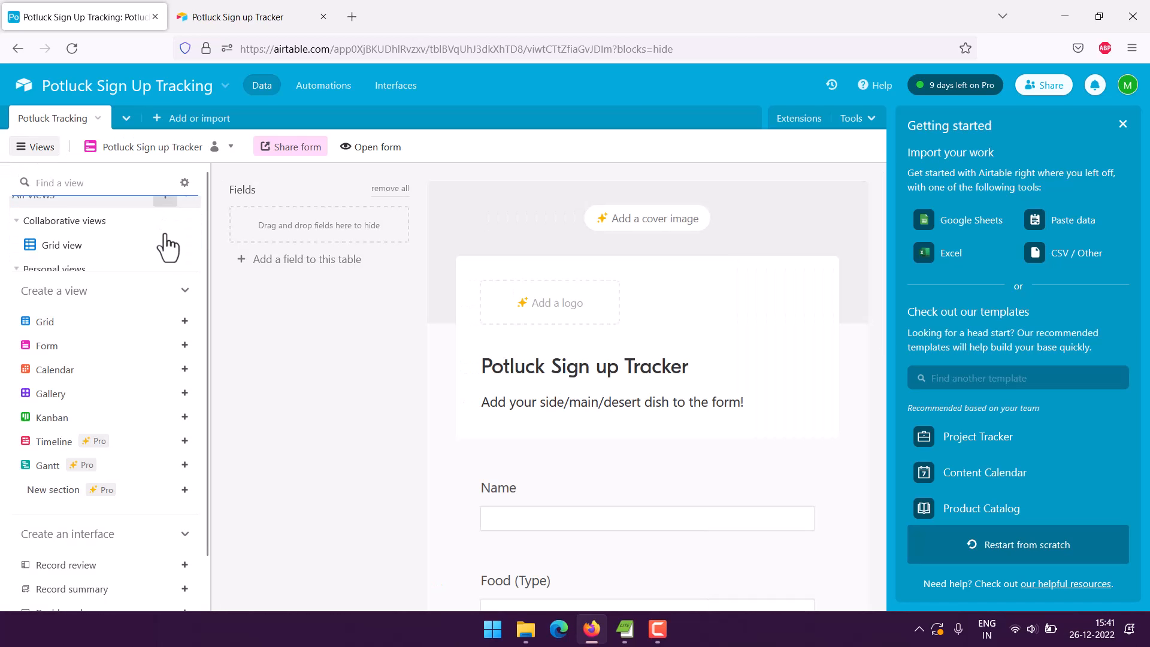
click(67, 225)
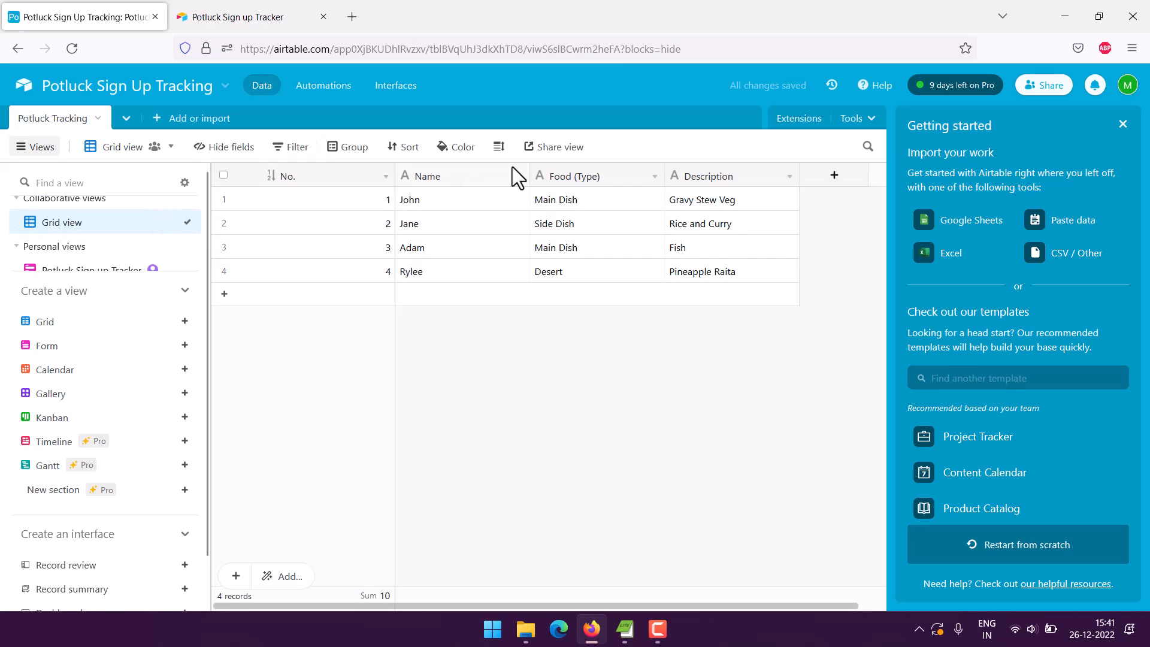
click(37, 147)
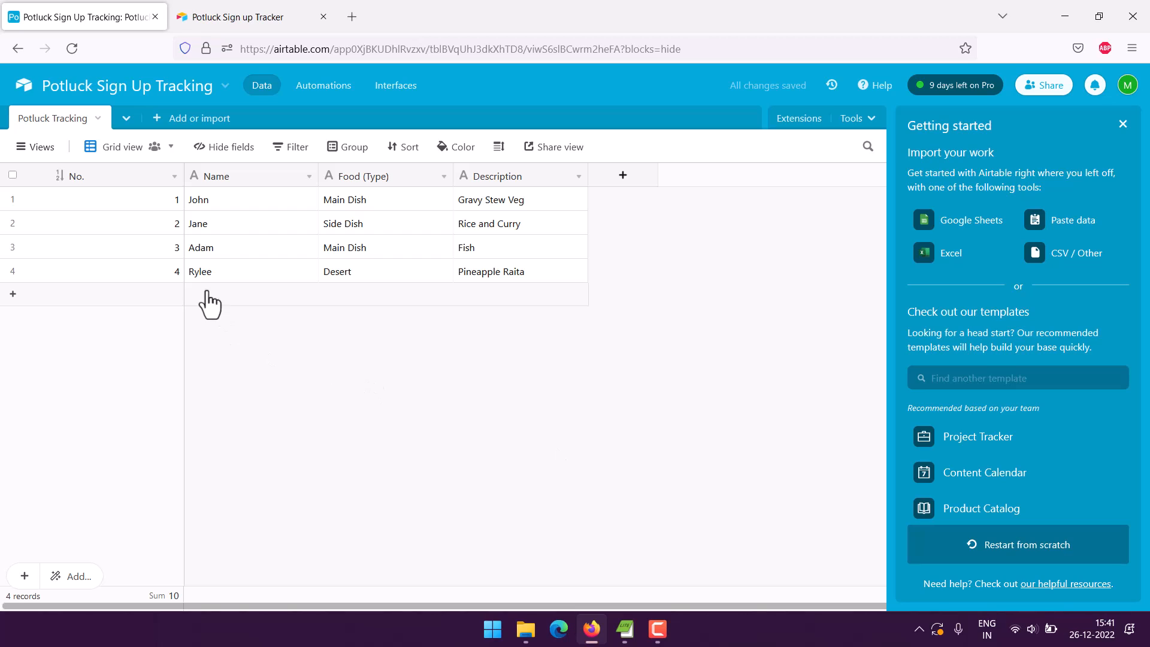